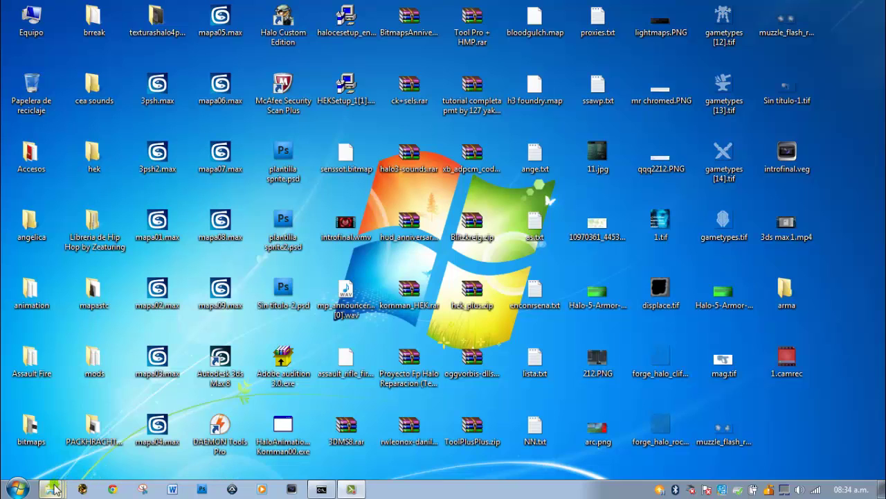
Open the Halo Custom Edition installation folder and launch a hobov102.exe from it.
mouse_move(51, 489)
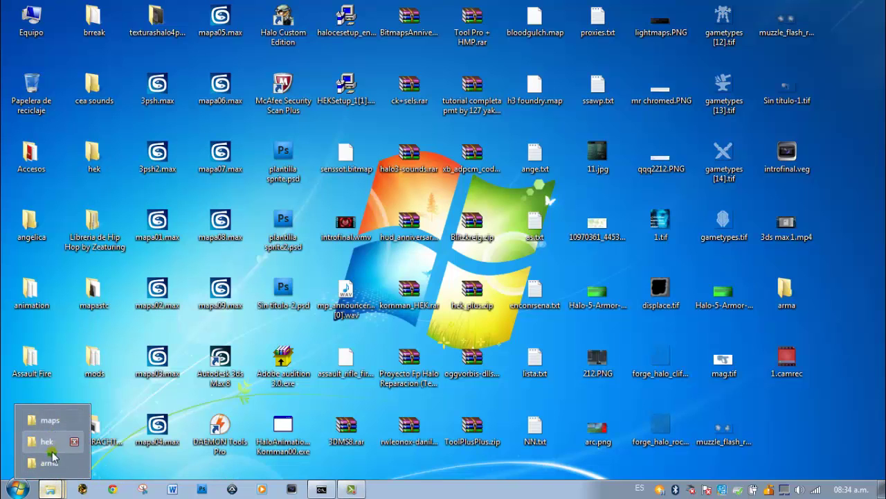
left_click(50, 420)
left_click(375, 23)
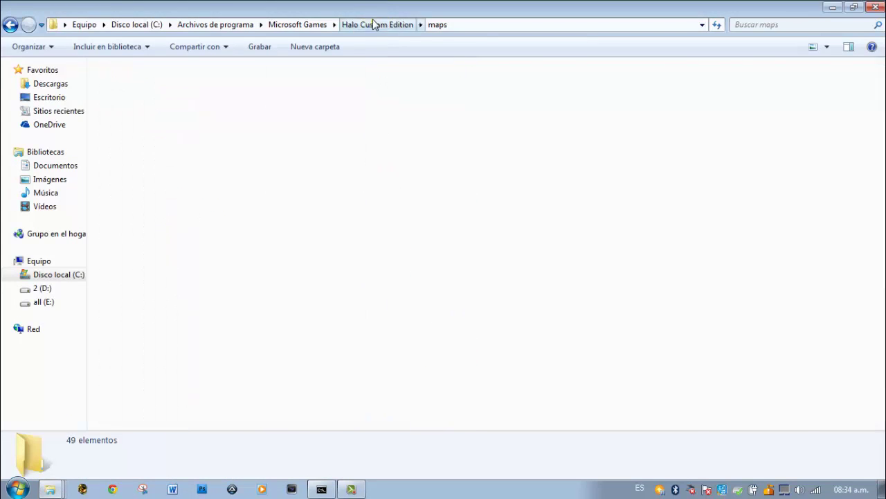
left_click(357, 172)
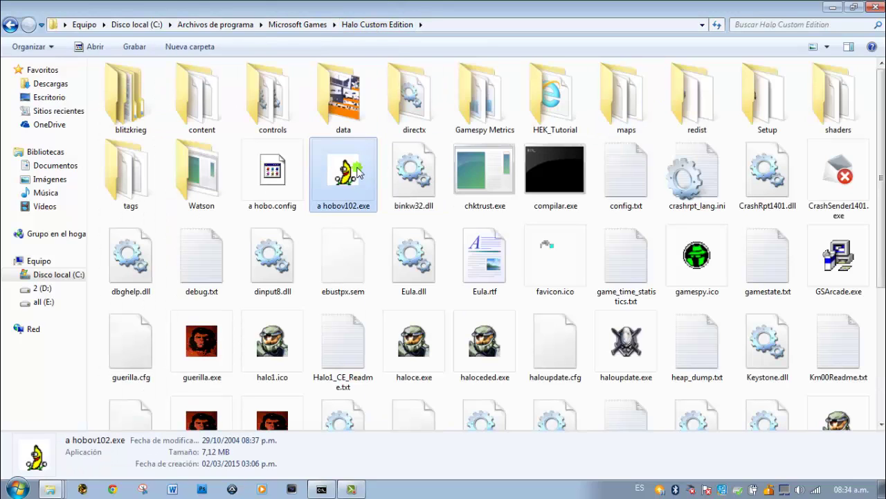
double_click(357, 172)
double_click(511, 166)
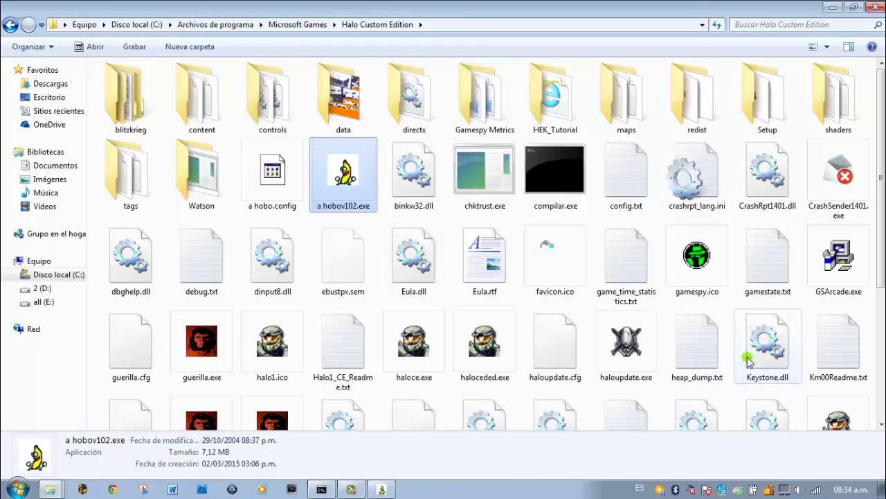
Open the hek folder on the desktop and launch Halo Editing Kit Plus through the HEKPlus.exe shortcut.
left_click(882, 489)
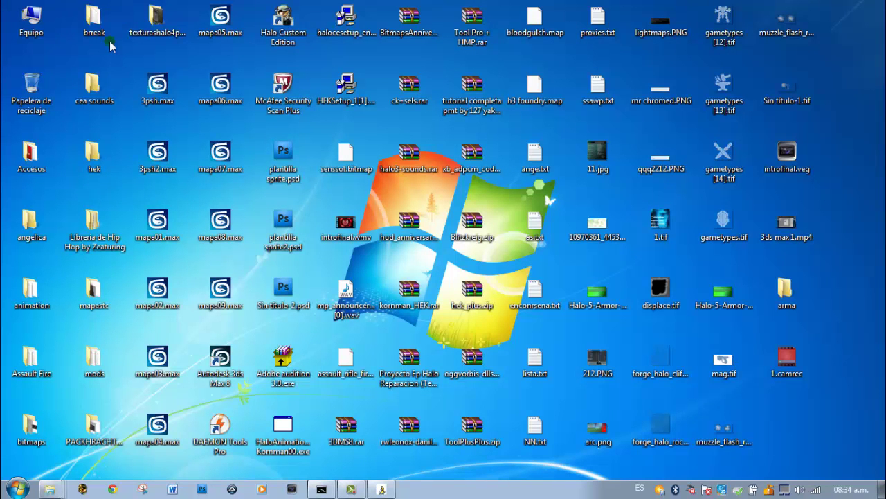
double_click(88, 172)
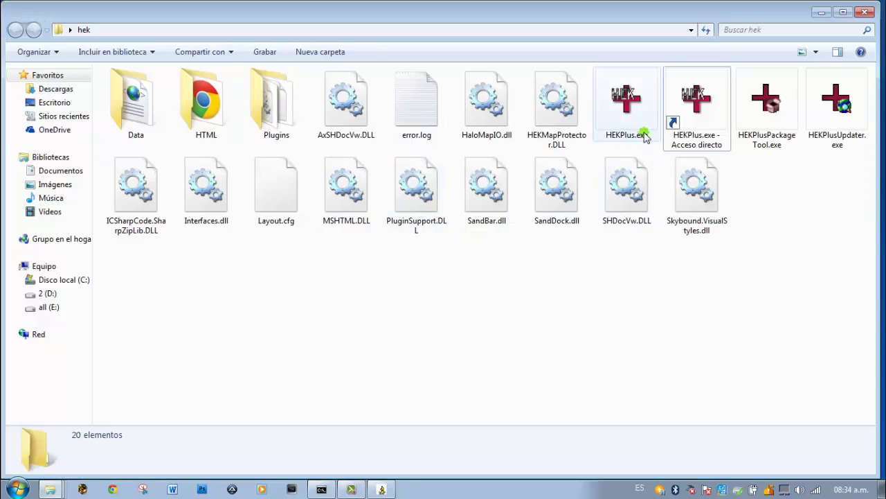
left_click(696, 119)
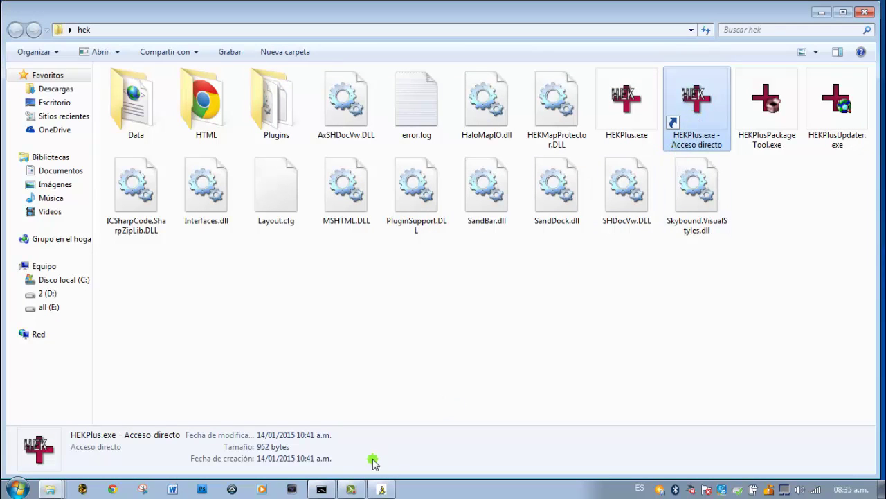
left_click(337, 367)
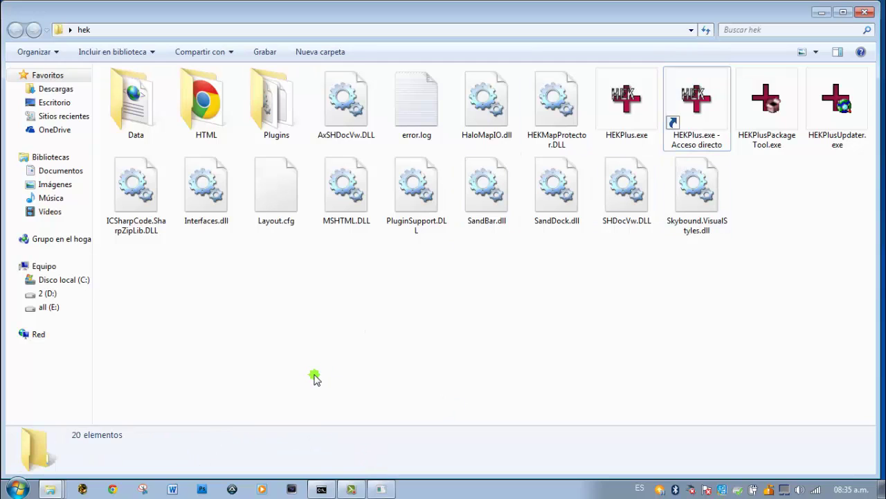
double_click(409, 20)
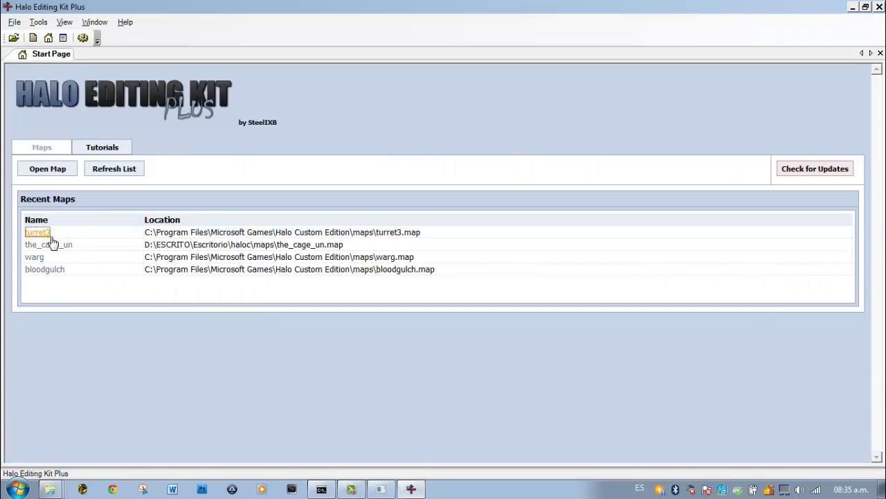
Open the recent map turret3 and list its vehicle tags in the tag group view, with the name column widened.
left_click(38, 232)
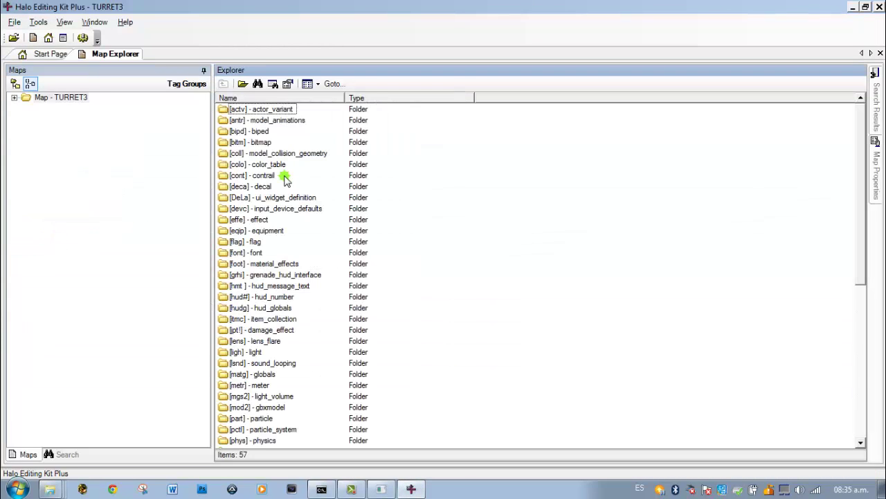
scroll(284, 178, "down", 9)
left_click(16, 83)
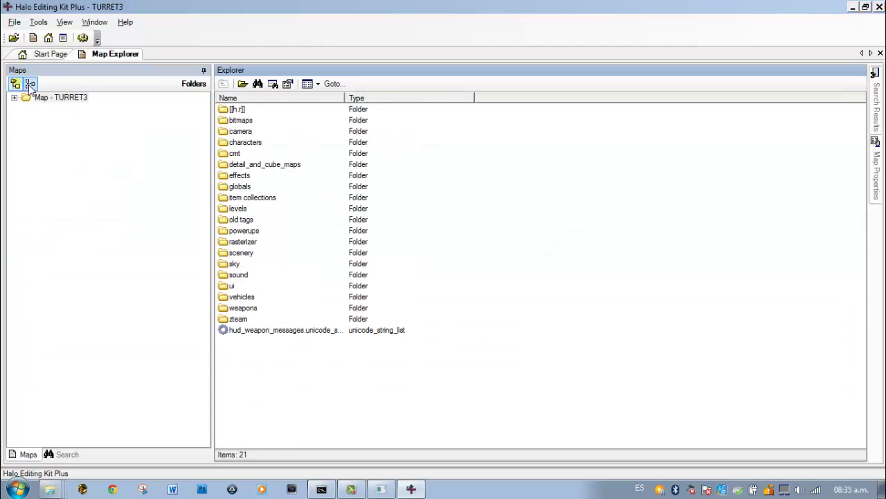
left_click(30, 84)
scroll(234, 203, "down", 9)
left_click(255, 408)
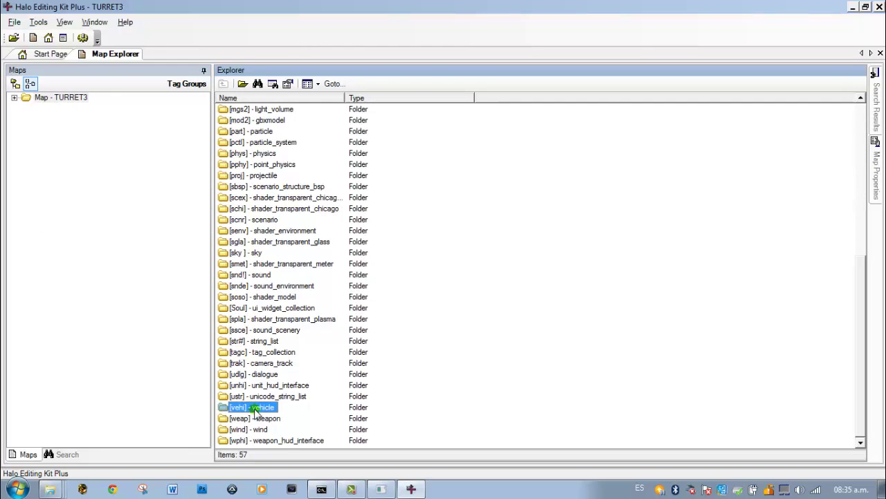
double_click(255, 408)
left_click_drag(346, 98, 541, 97)
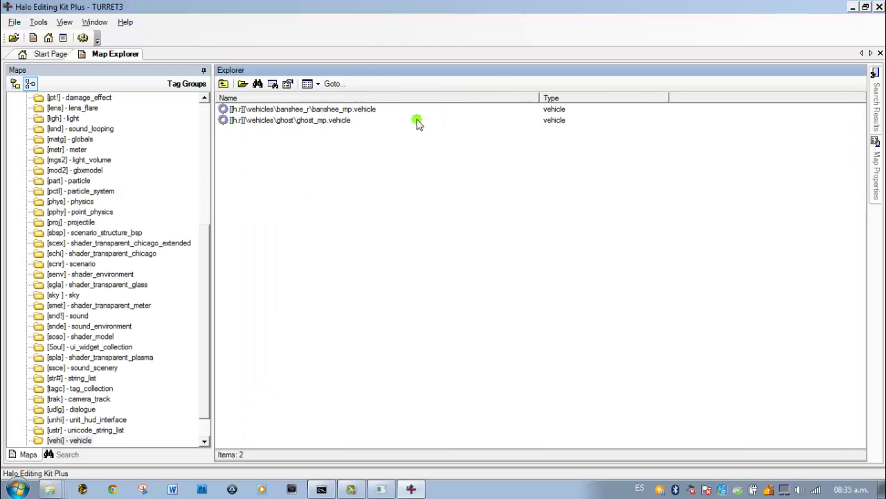
Extract ghost_mp.vehicle recursively into the desktop's arma folder with original folder names, and clear the editing kit and hek windows away.
right_click(289, 121)
left_click(317, 159)
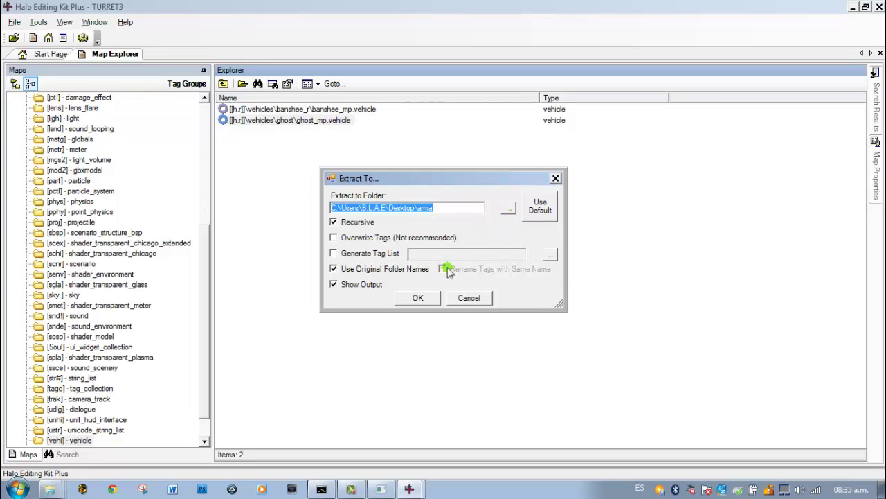
left_click(419, 298)
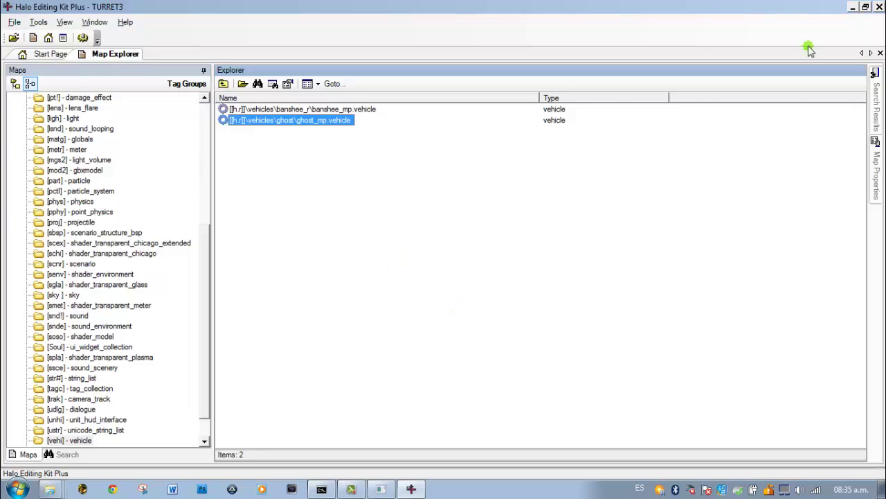
left_click(879, 7)
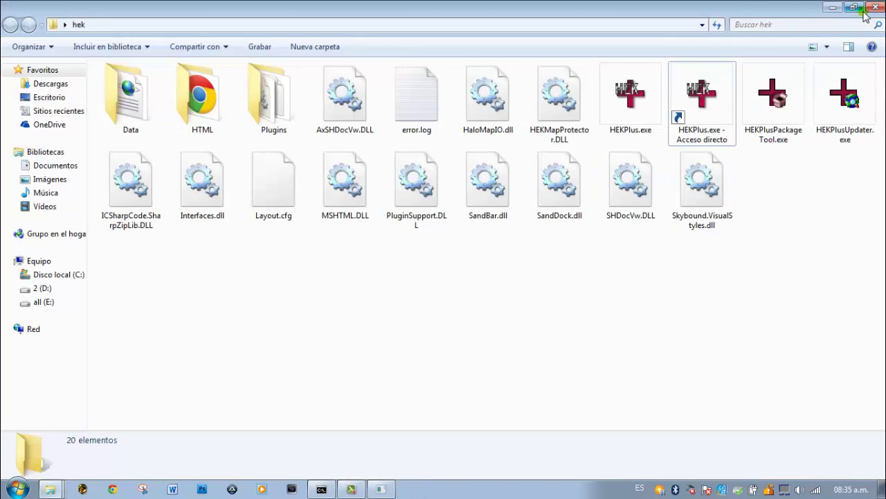
left_click(869, 7)
left_click(833, 7)
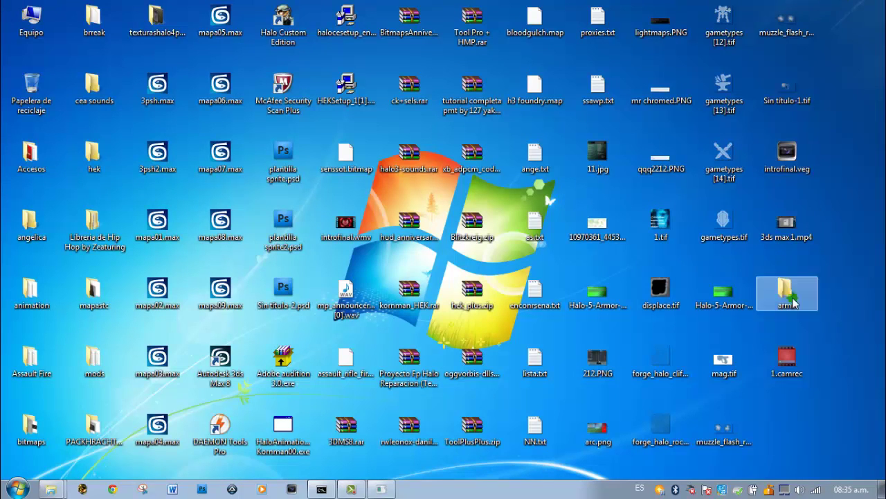
Move all the extracted folders from arma into Halo Custom Edition's tags folder, merging folders and replacing every conflicting file.
double_click(788, 297)
key("ctrl+a")
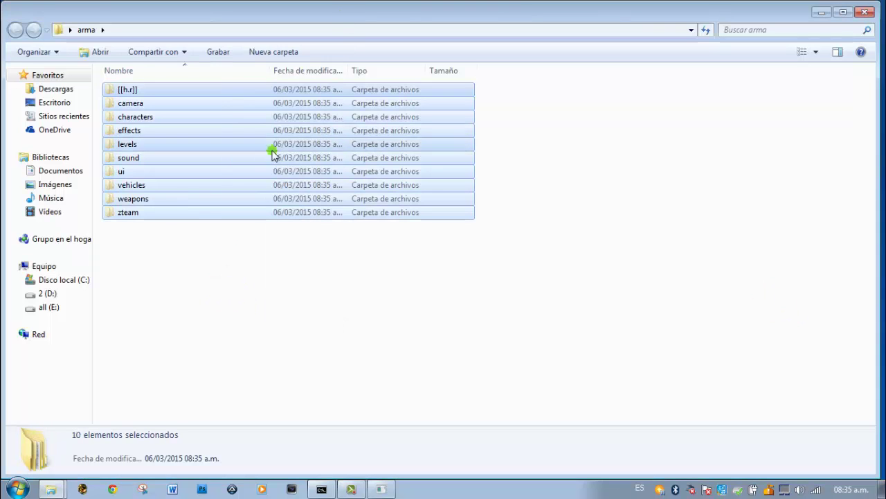
left_click(60, 439)
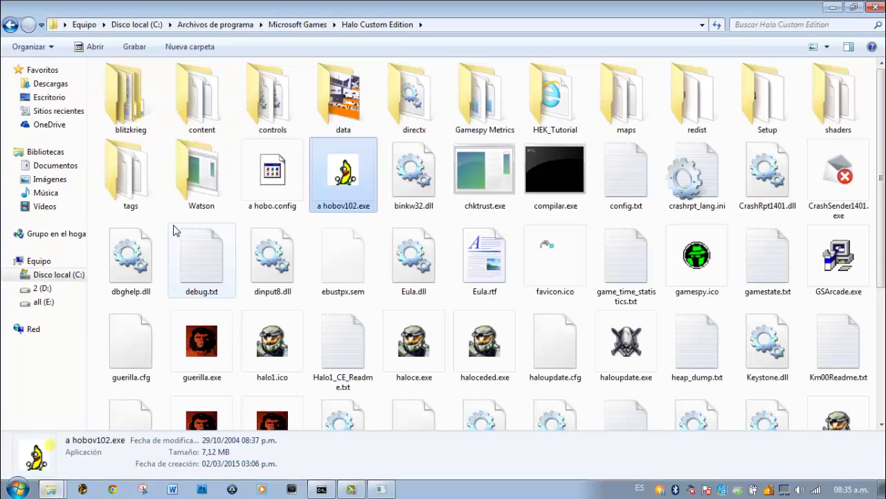
left_click(135, 198)
double_click(135, 198)
left_click(97, 193)
left_click(90, 193)
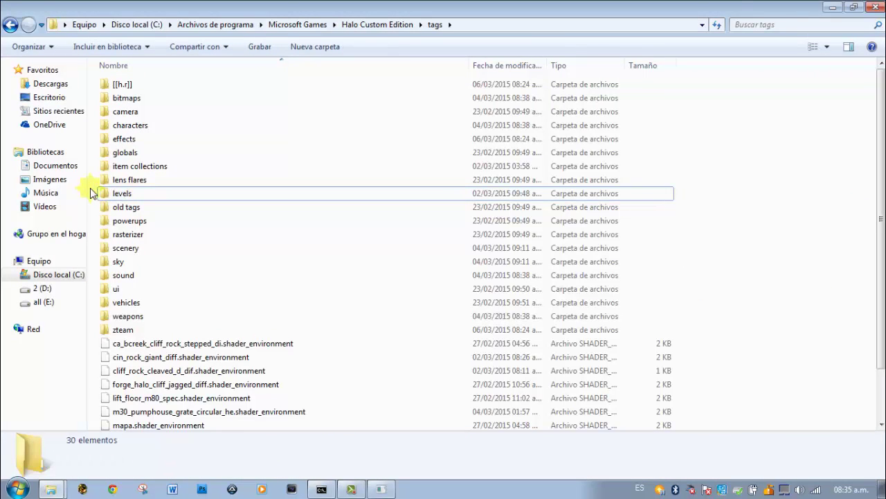
key("ctrl+v")
left_click(430, 387)
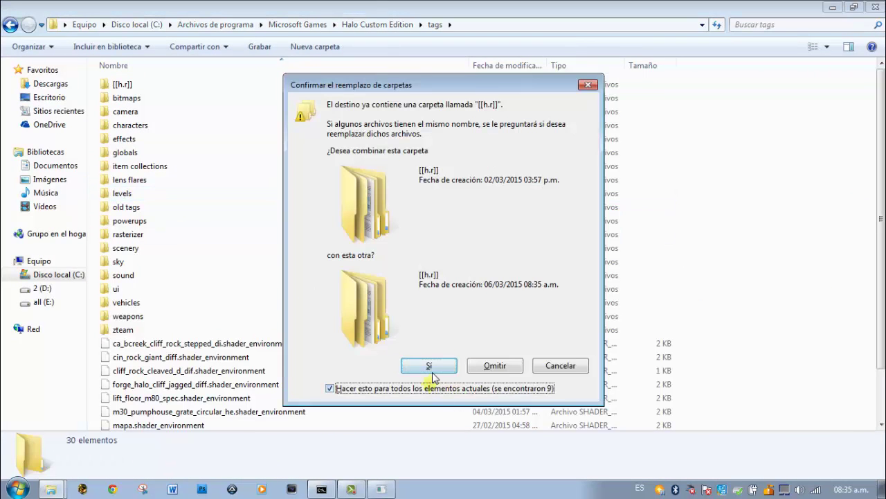
left_click(425, 367)
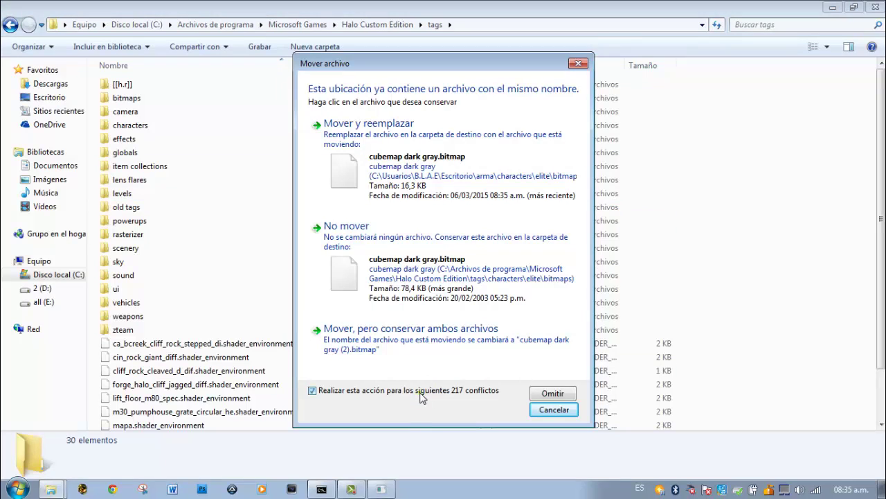
left_click(437, 157)
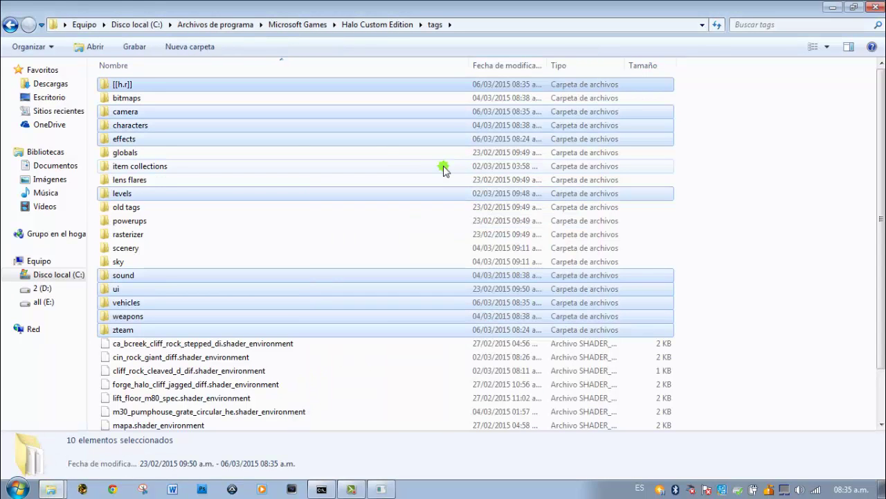
Check the moved ghost files in the [[h.r]]\vehicles\ghost folder inside tags.
double_click(178, 86)
double_click(131, 113)
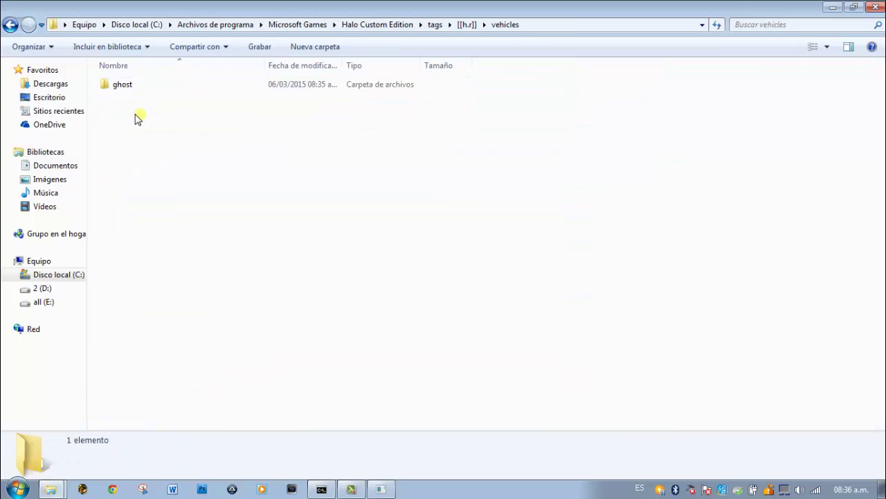
double_click(133, 86)
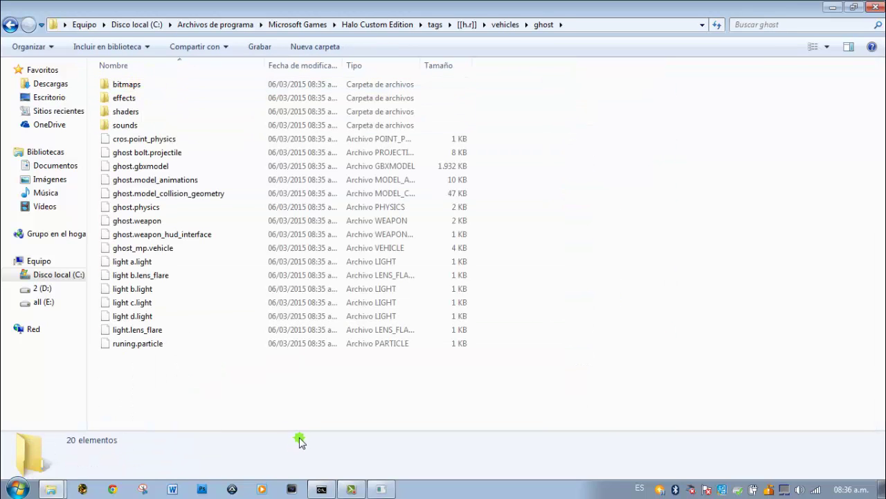
Switch to Sapien and close its Output and Tool windows to clear the game view.
left_click(381, 489)
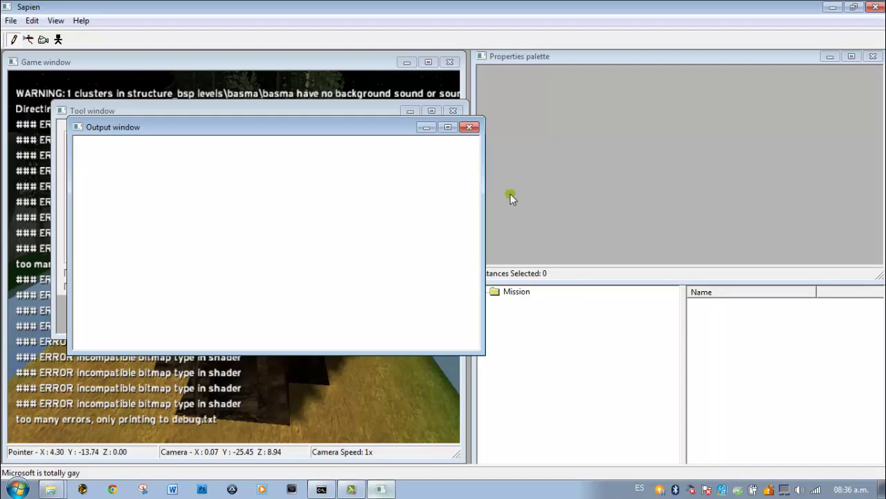
left_click(469, 127)
left_click(453, 111)
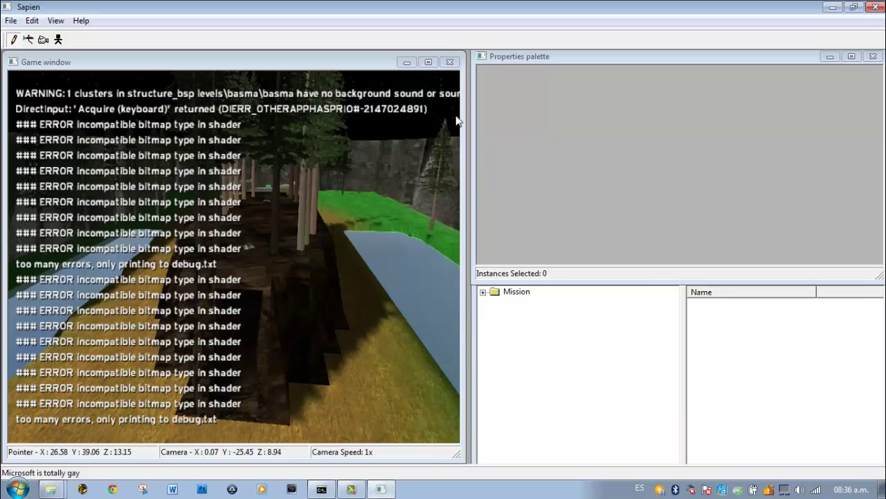
Select Vehicles among the mission's unit objects and open its type list for editing.
left_click(485, 292)
left_click(496, 304)
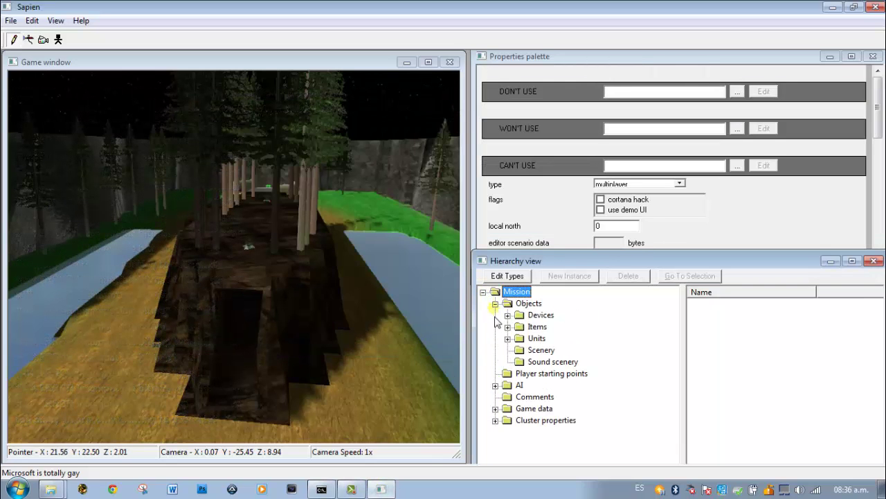
left_click(507, 338)
left_click(548, 362)
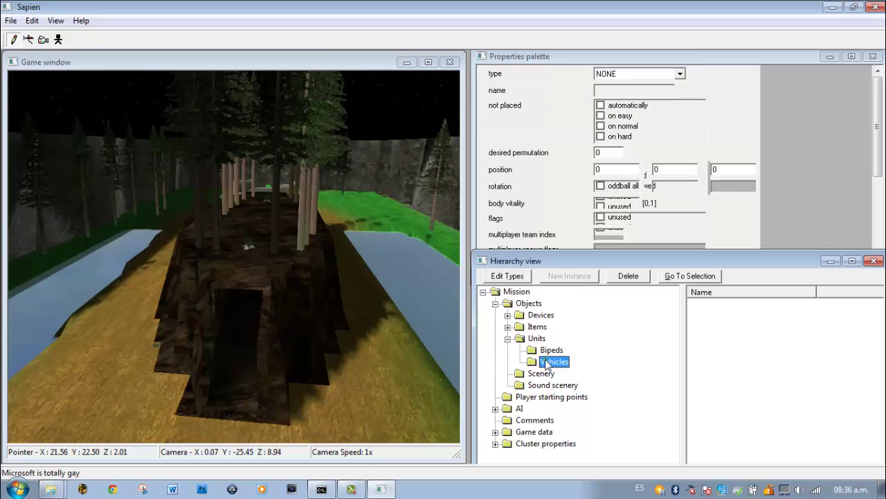
left_click(508, 276)
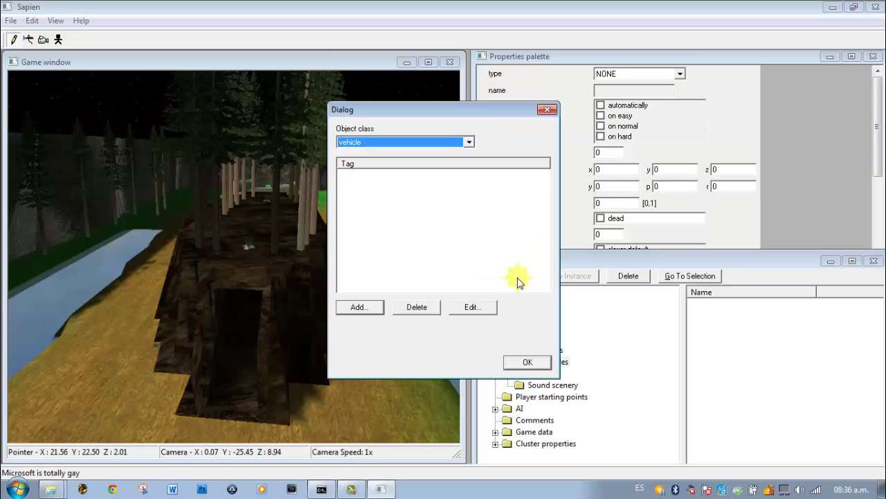
Add ghost_mp.vehicle from the [[h.r]]\vehicles\ghost tags folder to the mission's vehicle types.
left_click(370, 306)
left_click(542, 147)
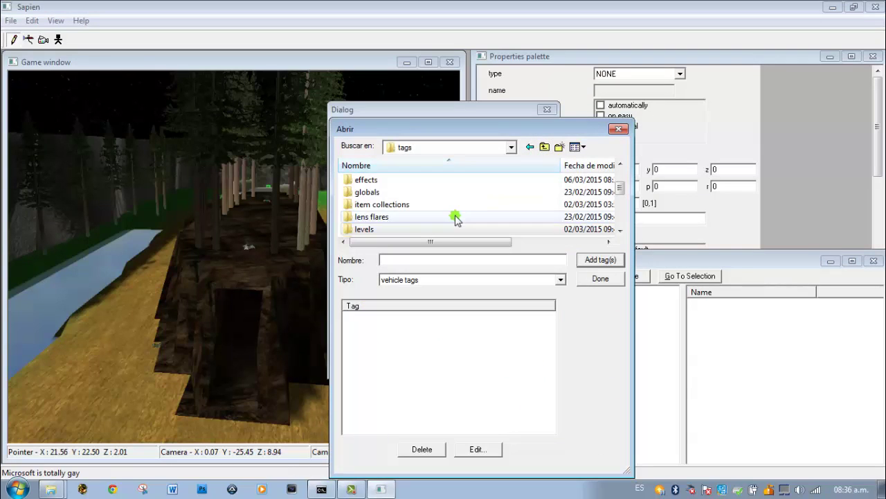
scroll(455, 219, "up", 2)
double_click(375, 182)
double_click(376, 206)
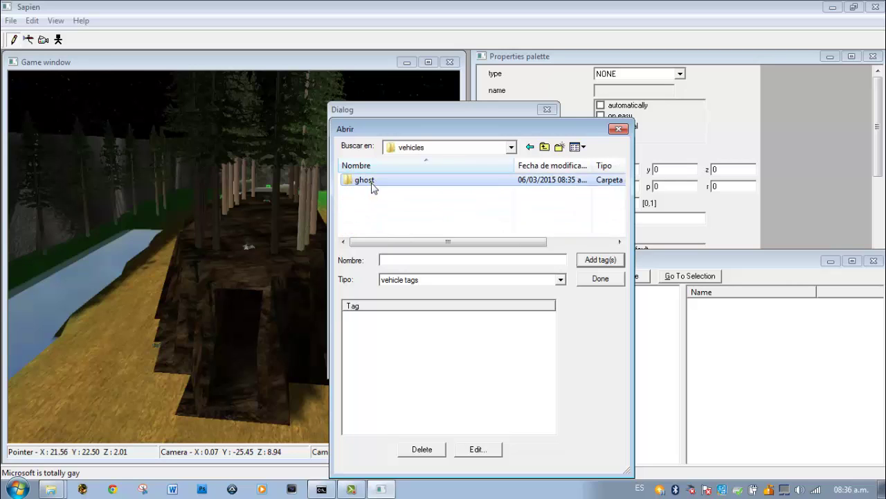
double_click(370, 182)
double_click(379, 230)
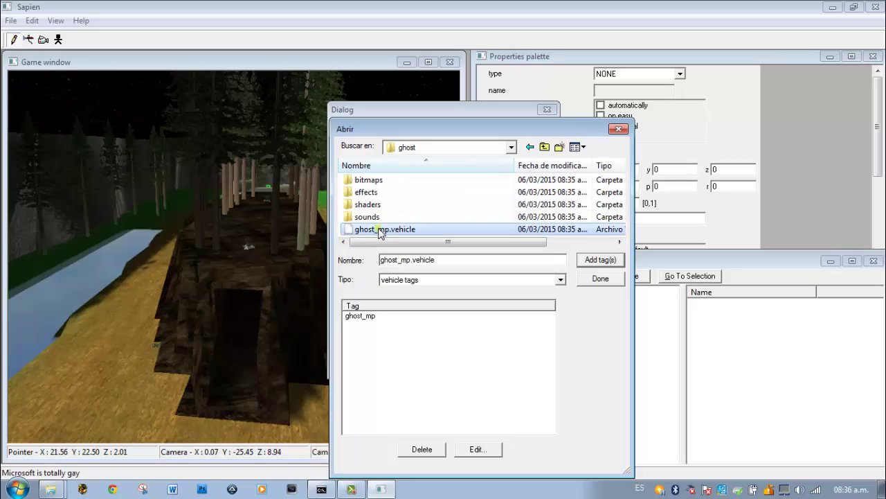
left_click(600, 279)
left_click(516, 359)
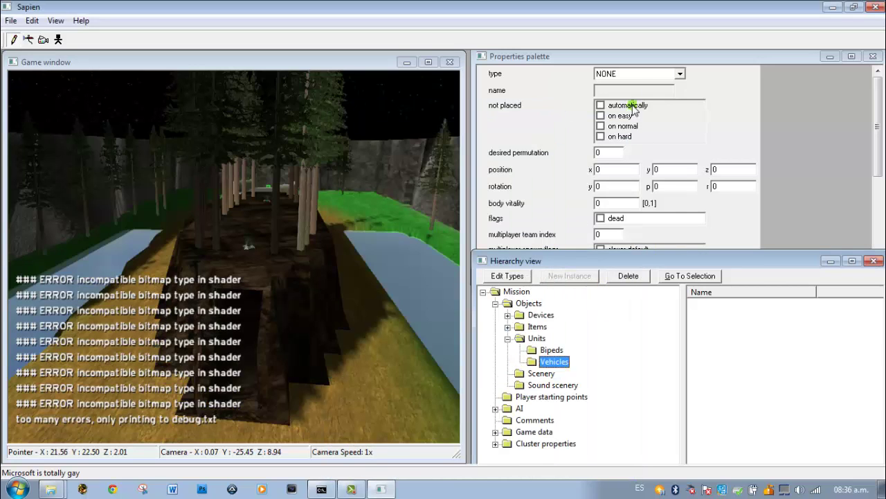
Set the vehicle type to ghost_mp and place a ghost on the shaded grass beside the near base, at about X -17.56, Y -36.79.
left_click(632, 74)
left_click(623, 88)
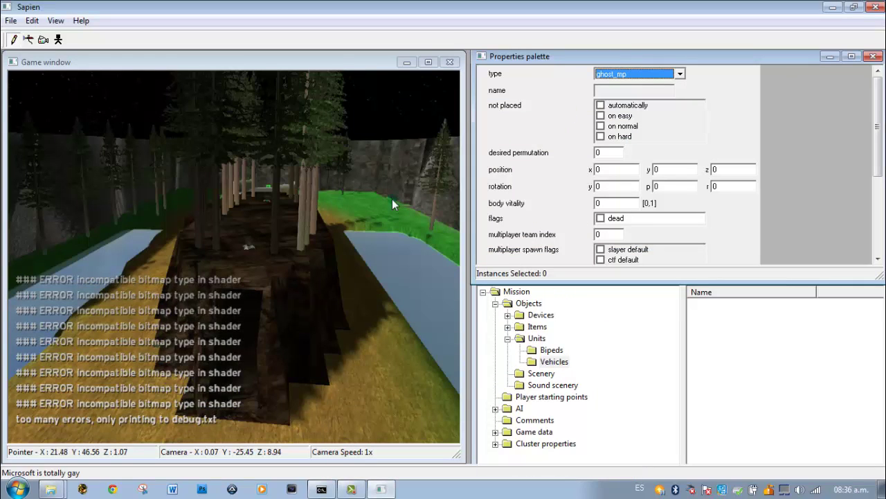
middle_click_drag(353, 206, 353, 206)
key("s")
key("shift")
key("shift")
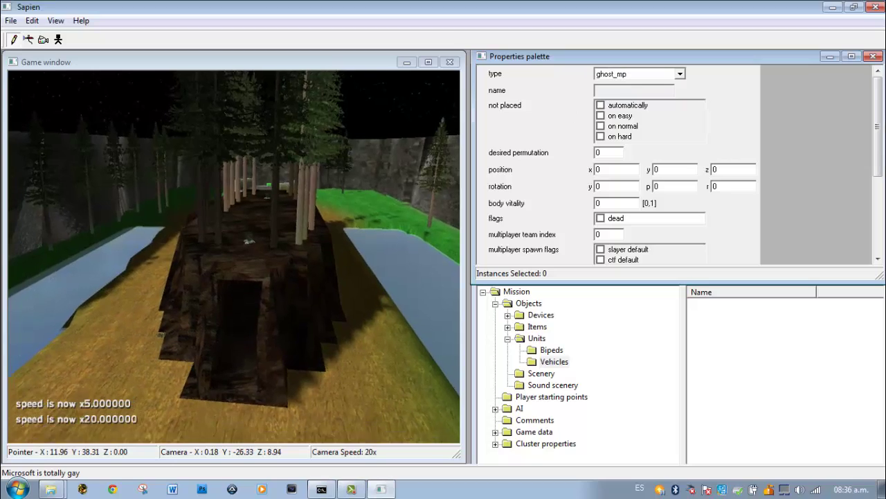
key("s")
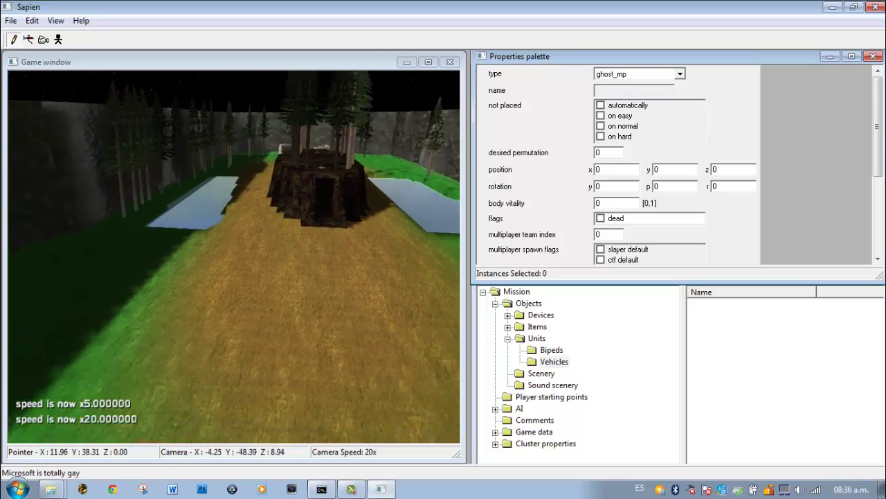
key("a")
key("r")
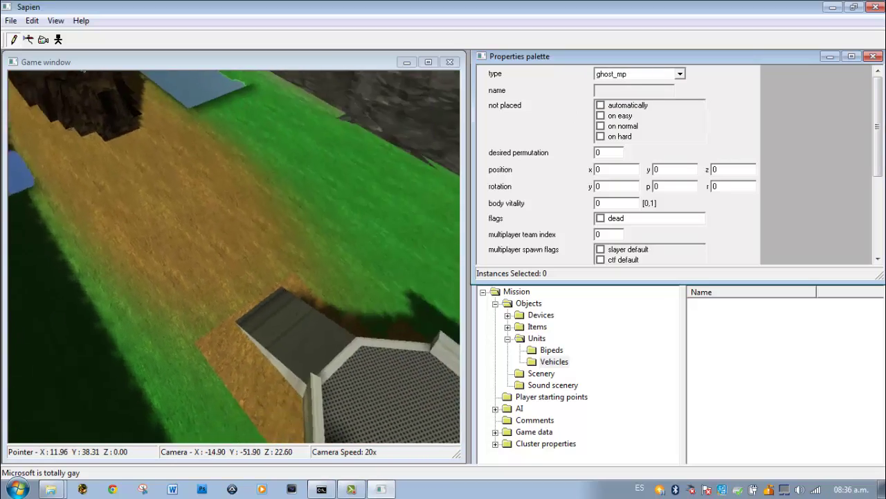
key("s")
key("f")
key("w")
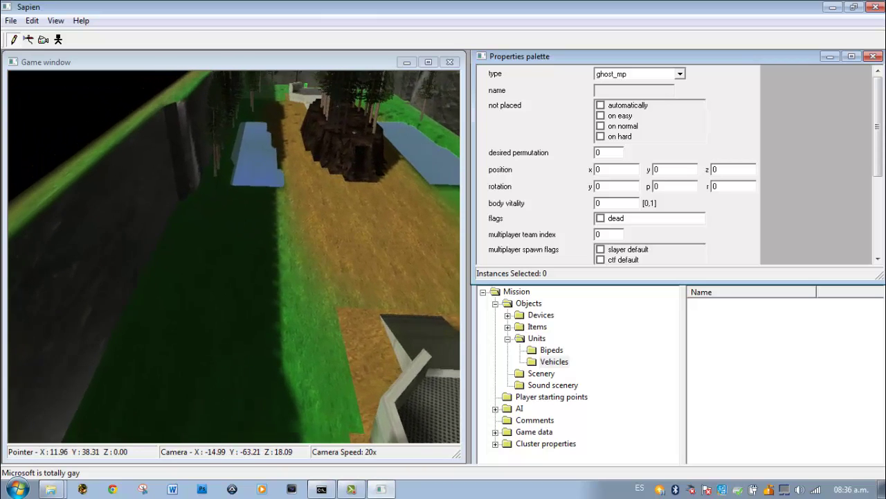
key("w")
left_click(223, 286)
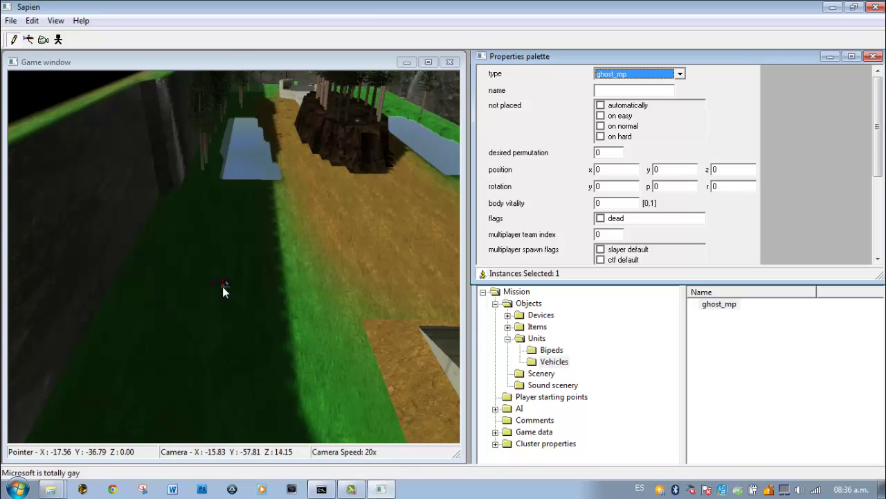
Rotate the placed ghost to a yaw of about 90.8 so it faces along the map.
key("w")
key("w")
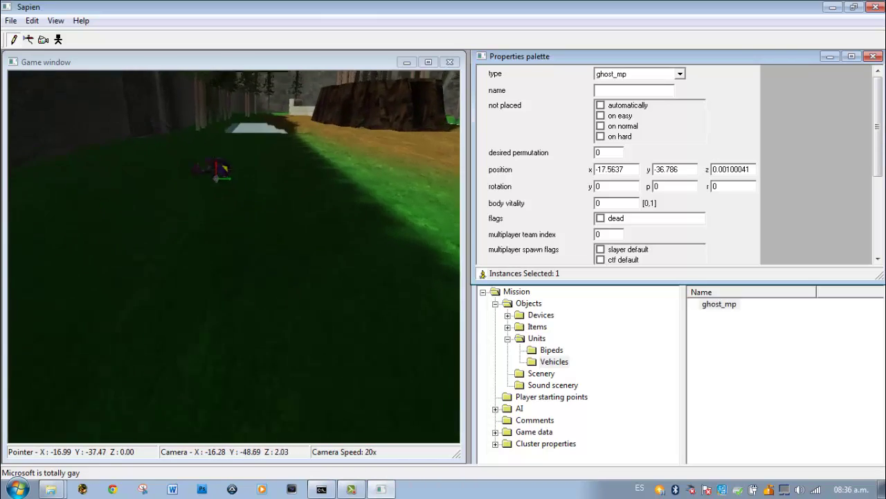
left_click_drag(242, 287, 77, 205)
right_click_drag(77, 205, 72, 208)
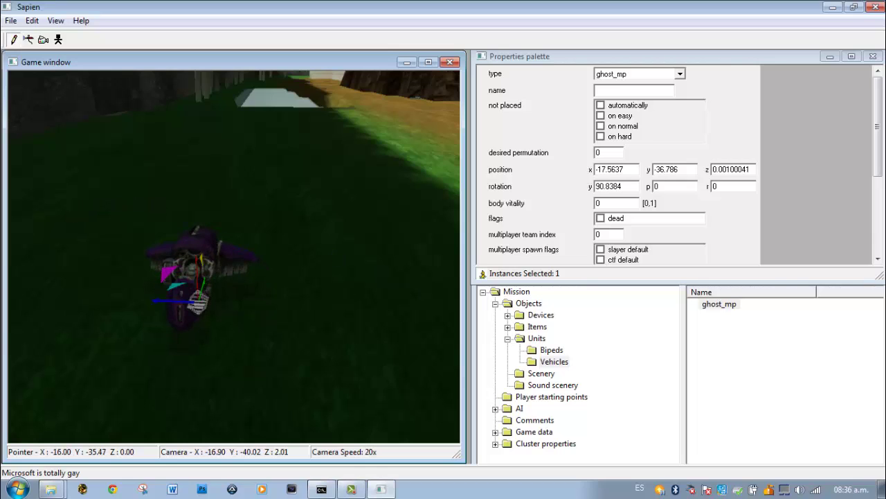
Enable the ghost's slayer, ctf, king and oddball default multiplayer spawn flags, plus the four unused flags below them.
scroll(857, 236, "down", 5)
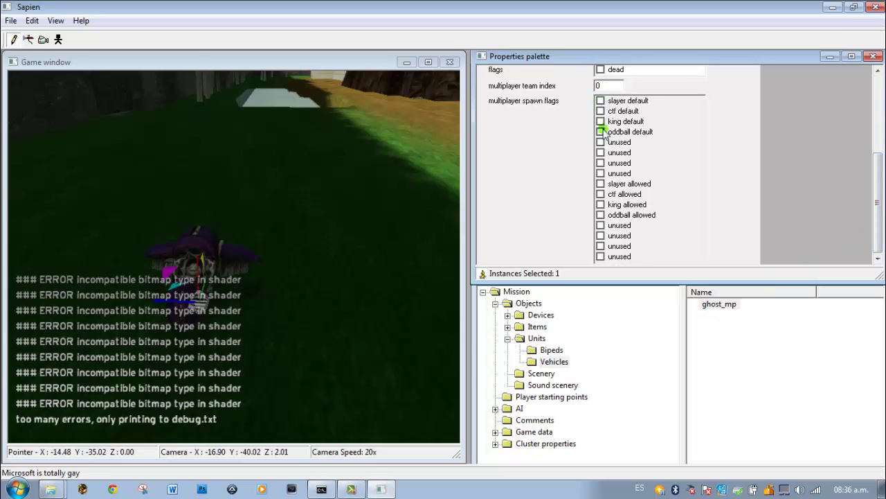
left_click(601, 101)
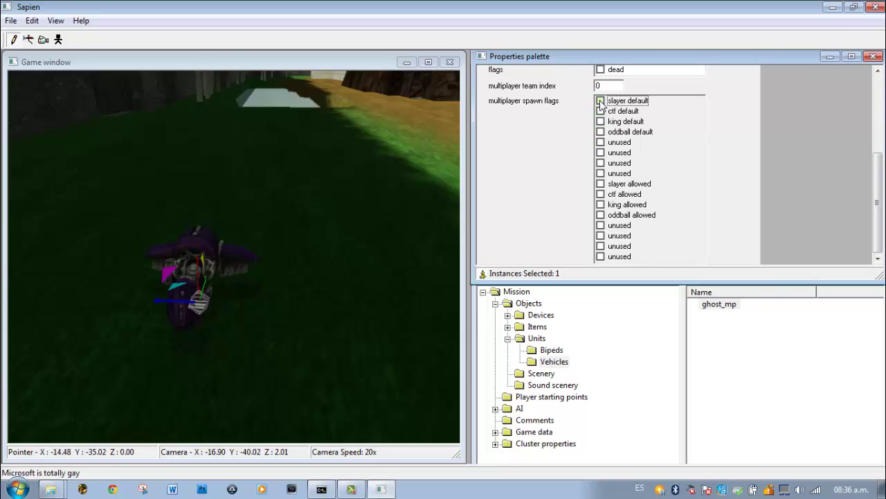
left_click(601, 122)
left_click(602, 132)
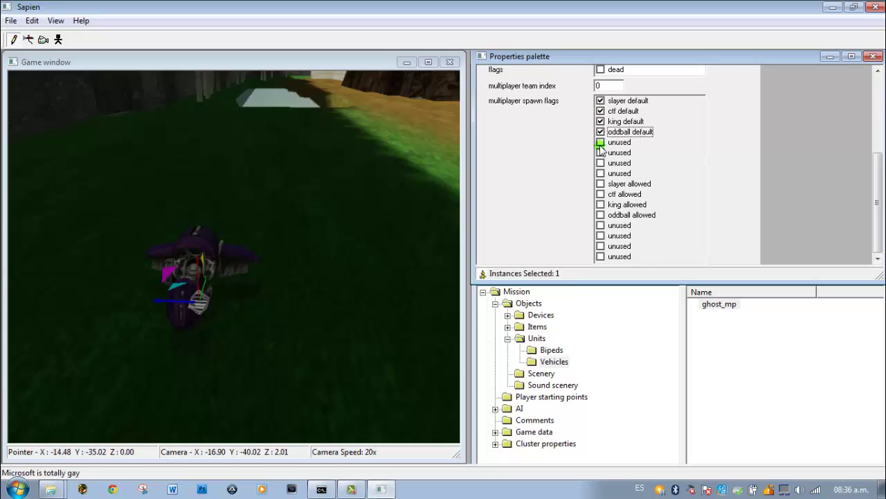
left_click(600, 143)
left_click(601, 153)
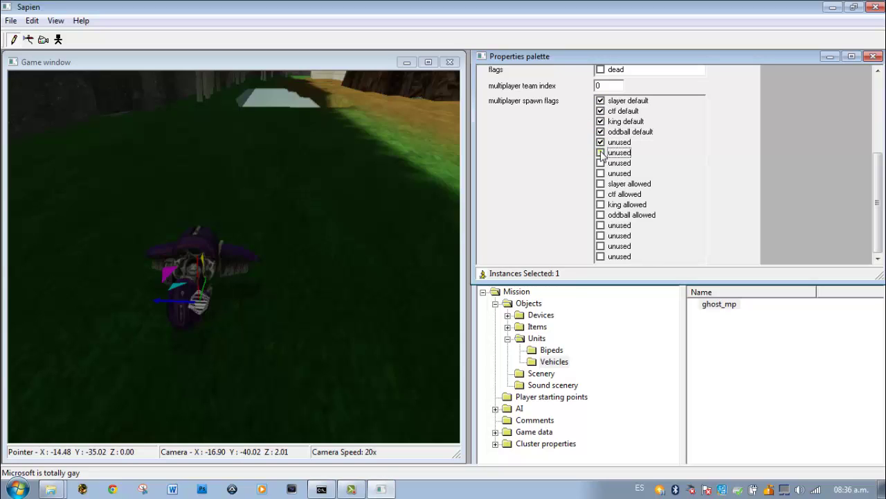
left_click(601, 163)
left_click(600, 174)
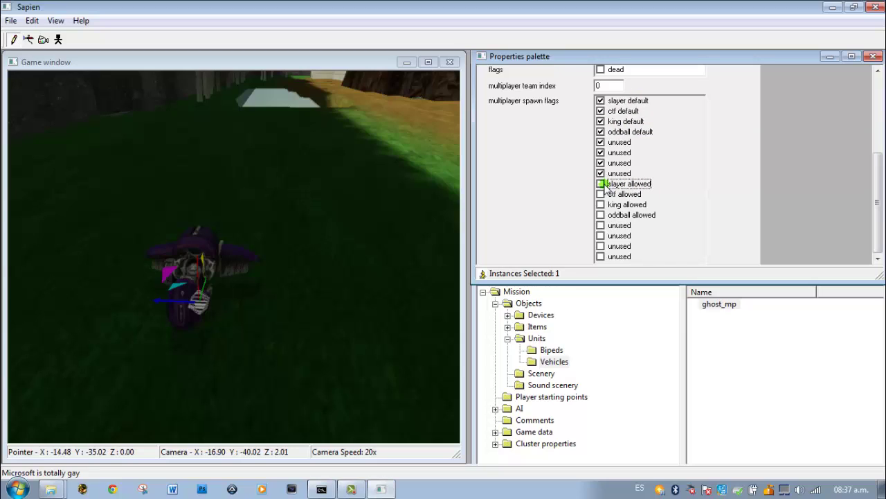
Enable the ghost's slayer, ctf, king and oddball allowed spawn flags, plus the last four unused flags.
left_click(600, 194)
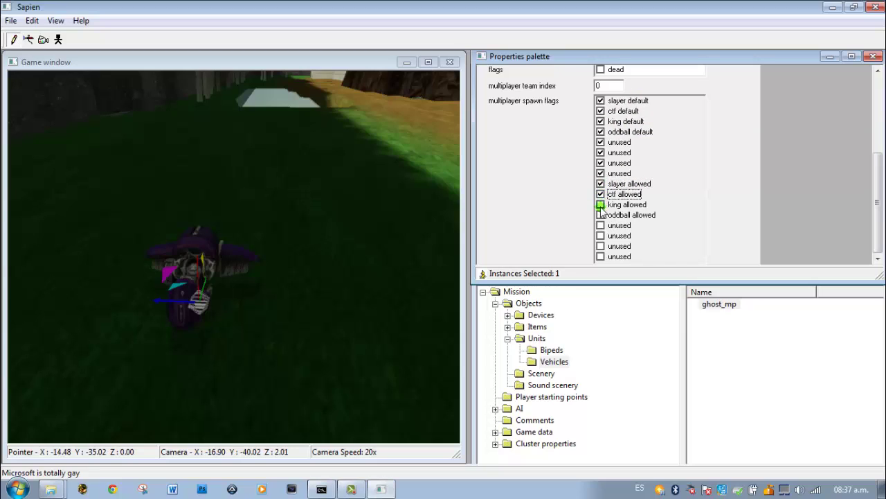
left_click(601, 205)
left_click(600, 214)
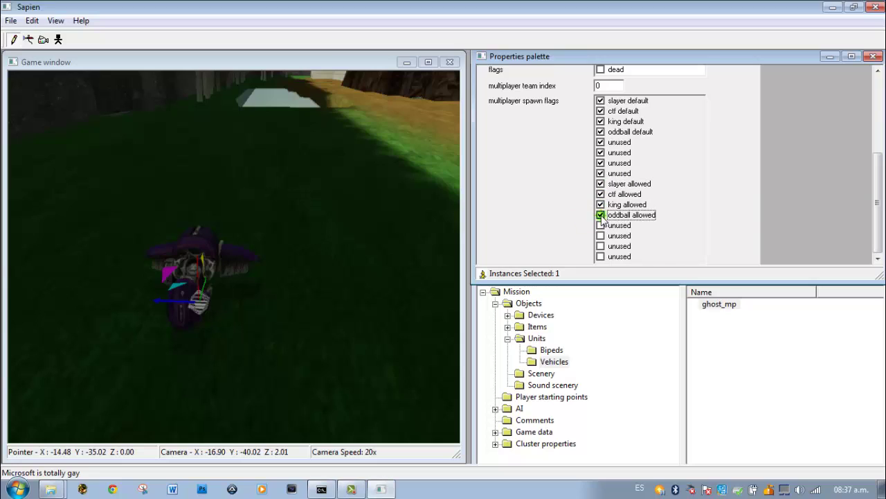
left_click(600, 225)
left_click(600, 235)
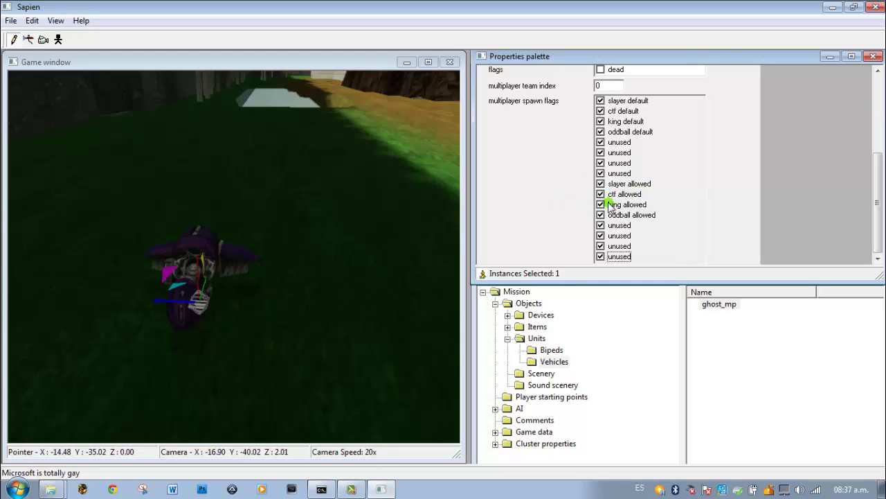
left_click(600, 184)
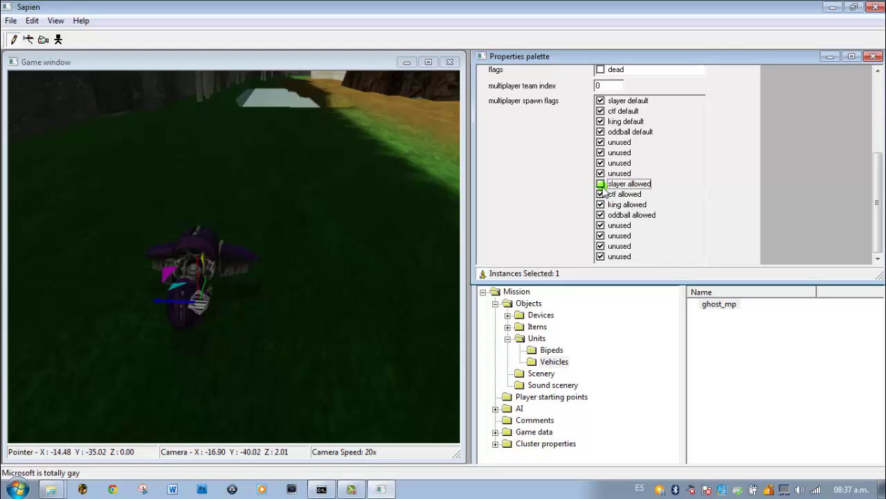
Place a second ghost on the sunlit grass across the map, at about X 14.1, Y -29.5, and rotate it to face the pool.
key("d")
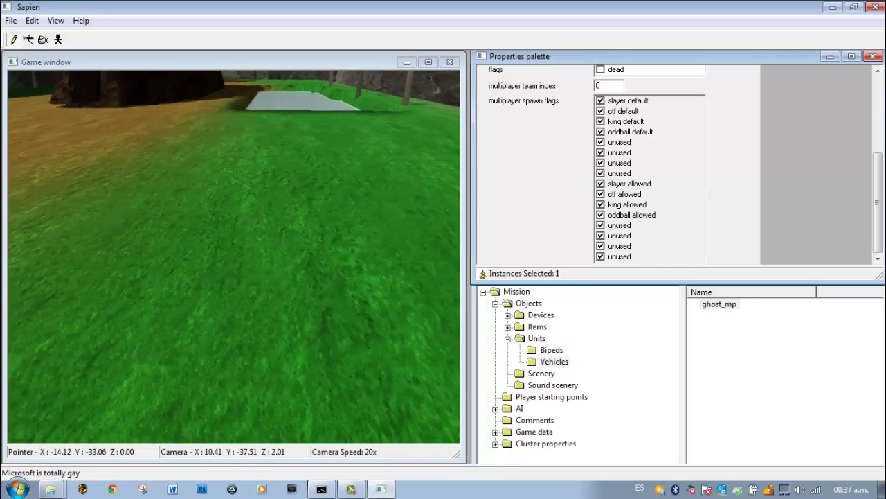
key("r")
key("d")
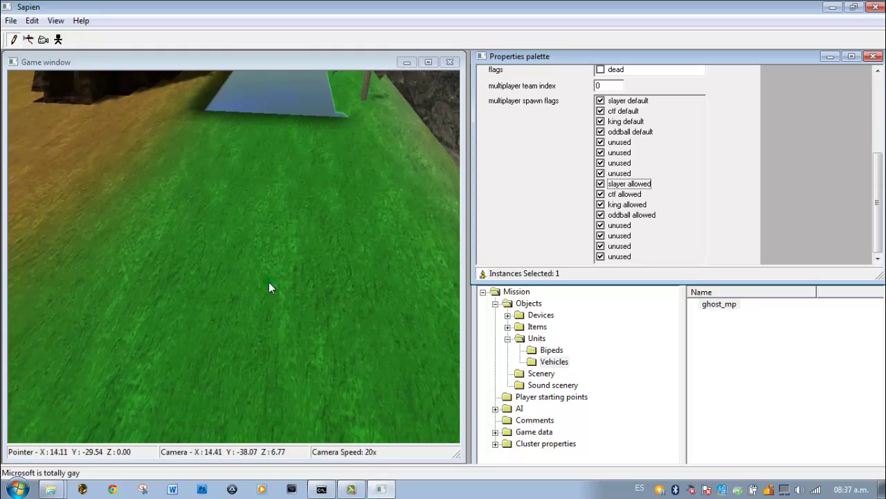
left_click(275, 290)
left_click(291, 281)
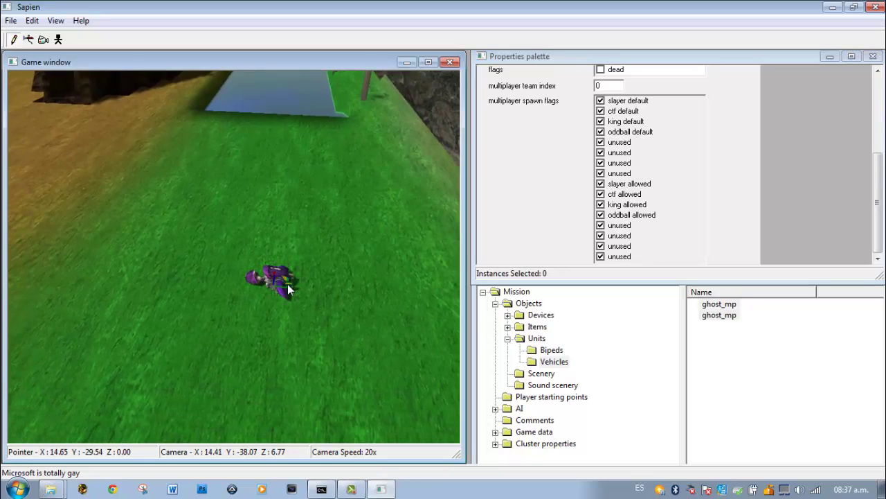
left_click(287, 284)
right_click_drag(287, 272, 217, 240)
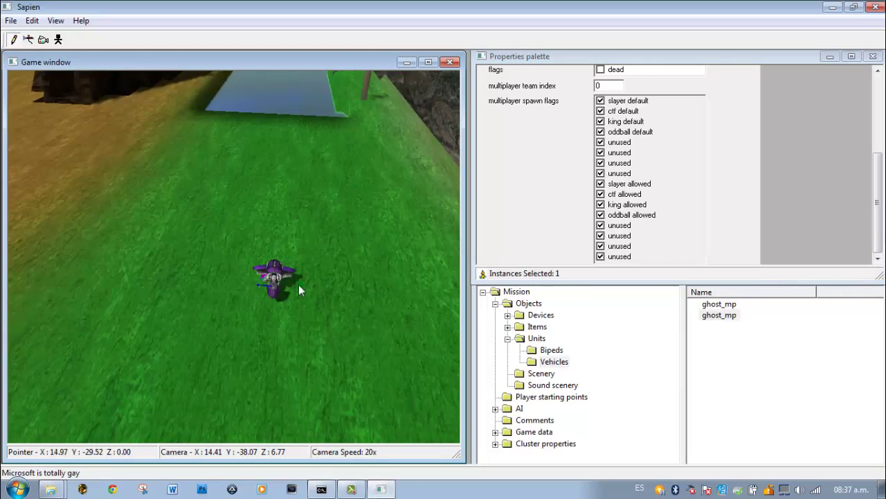
middle_click_drag(295, 275, 272, 297)
key("w")
right_click(274, 299)
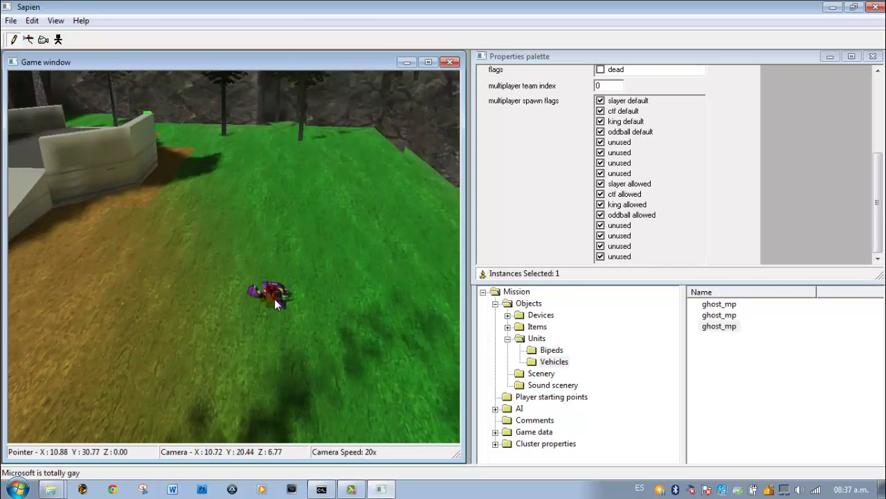
mouse_move(285, 294)
right_mouse_down()
mouse_move(277, 301)
mouse_move(283, 293)
right_mouse_up()
left_click(726, 325)
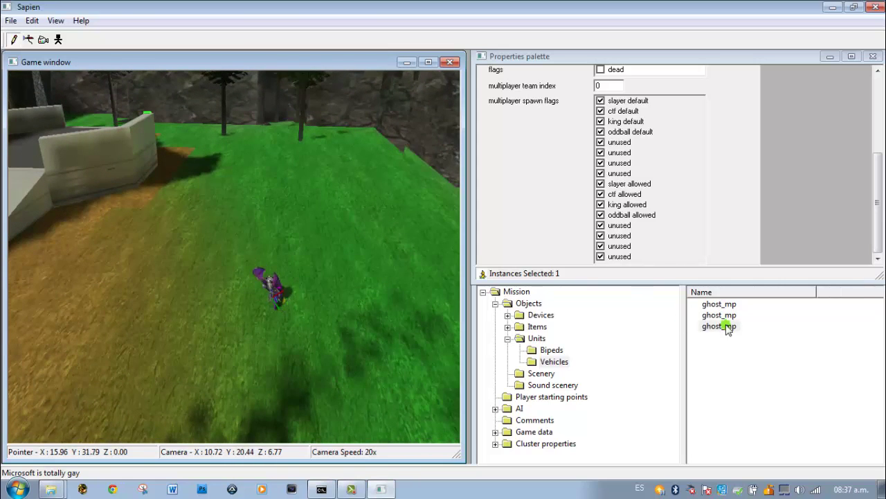
left_click(719, 326)
left_click(627, 275)
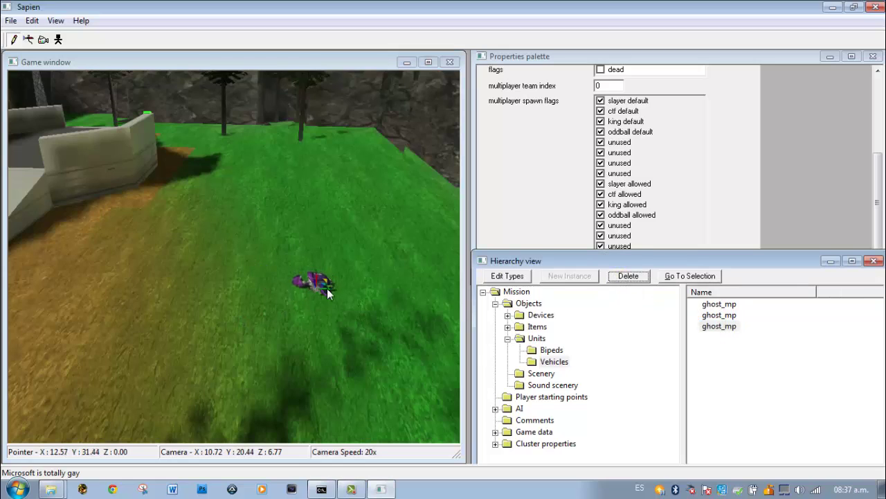
Place one ghost on the sunlit grass beside the far base and another on the shaded ground across from it near the trees.
mouse_move(326, 285)
left_mouse_down()
mouse_move(315, 299)
mouse_move(335, 300)
left_mouse_up()
key("a")
middle_click_drag(325, 286, 311, 280)
key("d")
key("s")
key("a")
key("w")
key("d")
key("s")
key("s")
key("w")
left_click(289, 226)
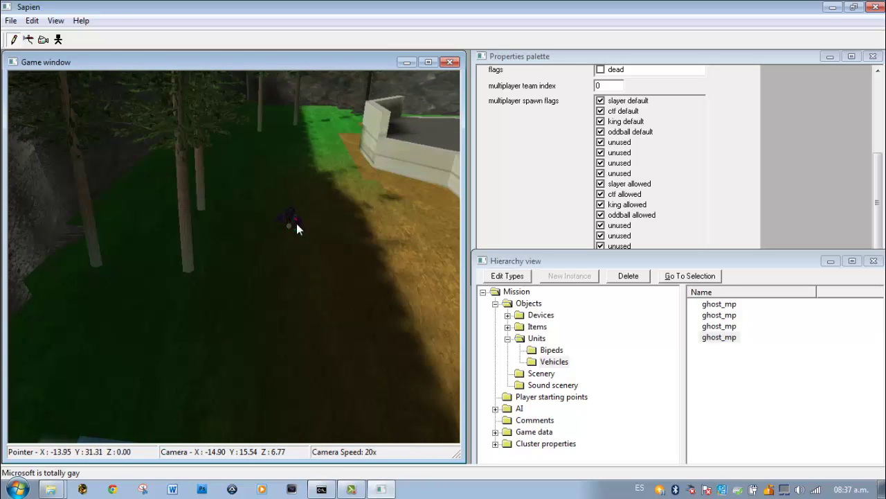
Open and close the mission's vehicle type list, and save the basma scenario.
left_click(507, 276)
left_click(527, 364)
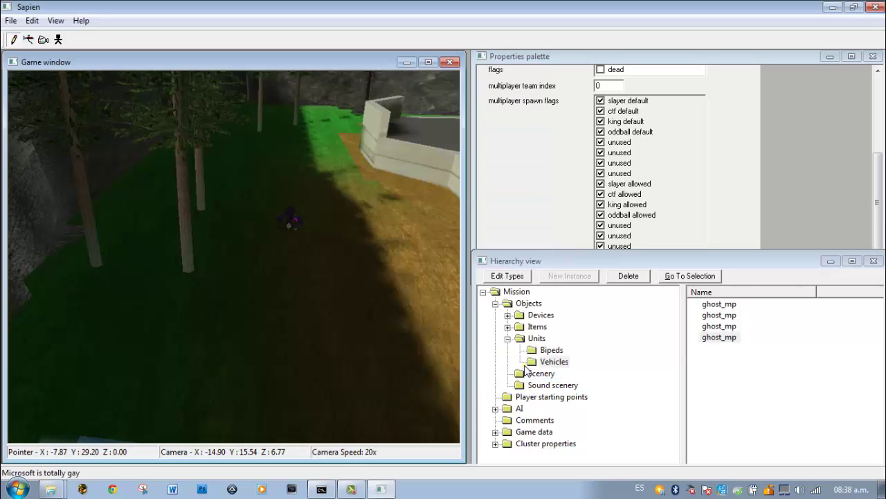
left_click(11, 21)
left_click(27, 68)
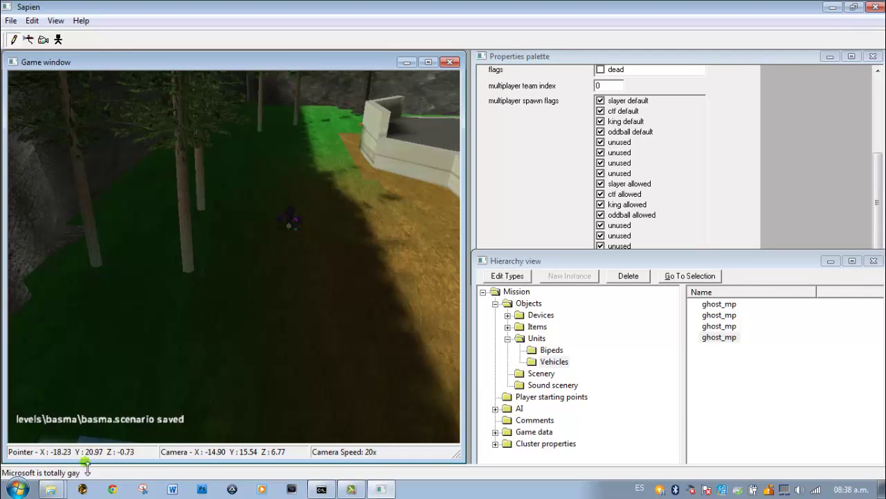
Switch to Windows Explorer, go to the Halo Custom Edition folder and launch guerilla.exe.
left_click(51, 489)
left_click(49, 443)
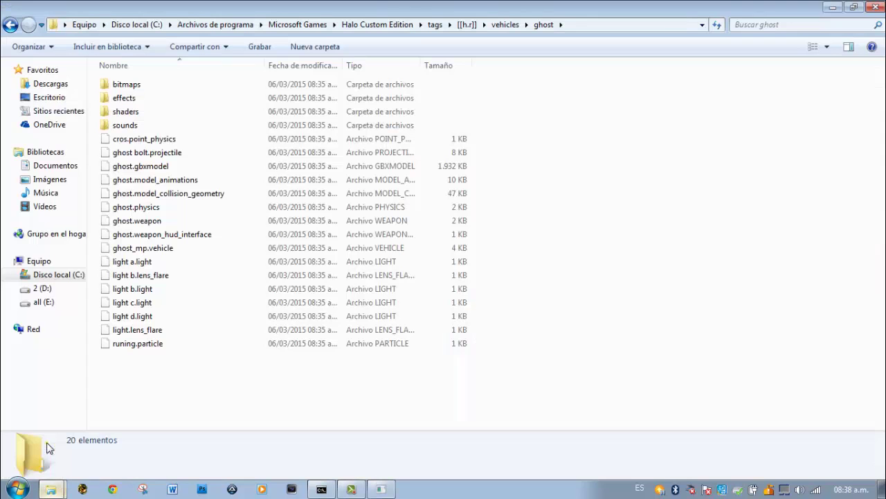
left_click(399, 28)
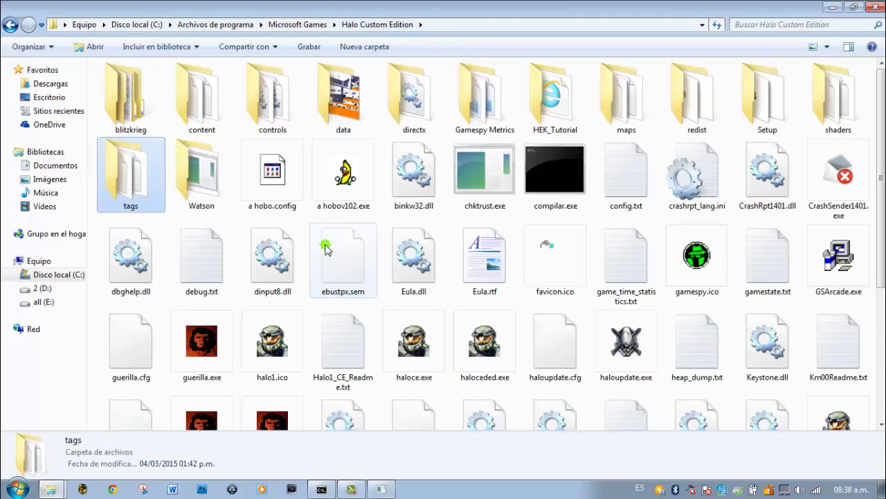
double_click(194, 334)
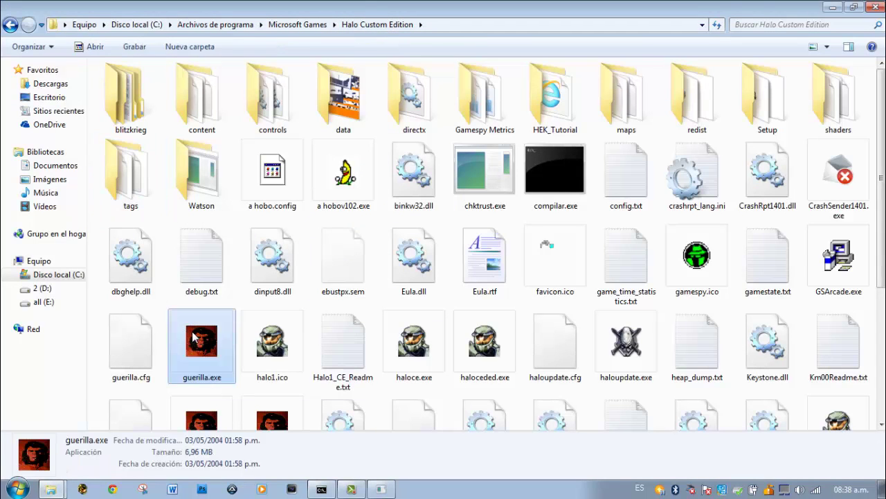
Open globals.globals from the globals folder inside tags in Guerilla.
key("ctrl+o")
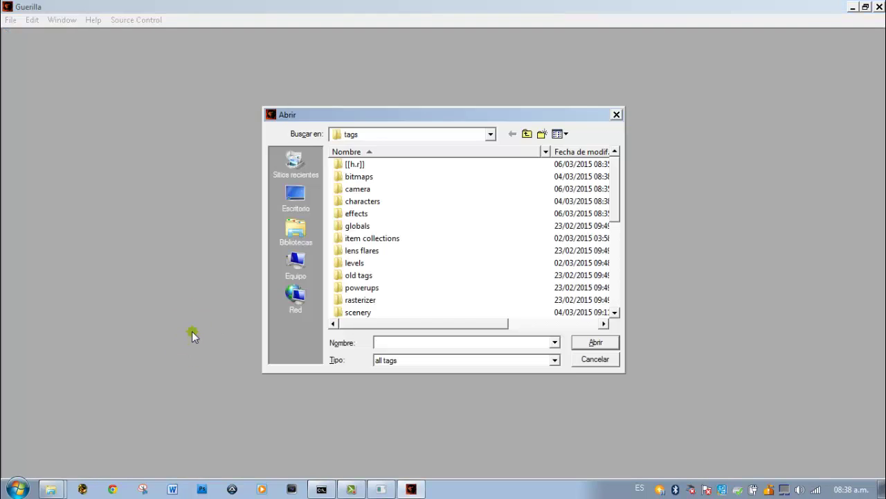
type("g")
key("Down")
key("Return")
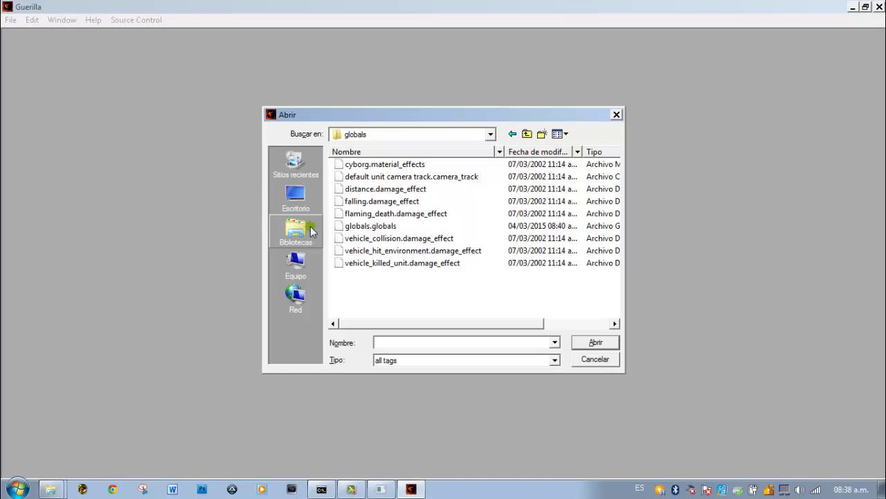
left_click(360, 226)
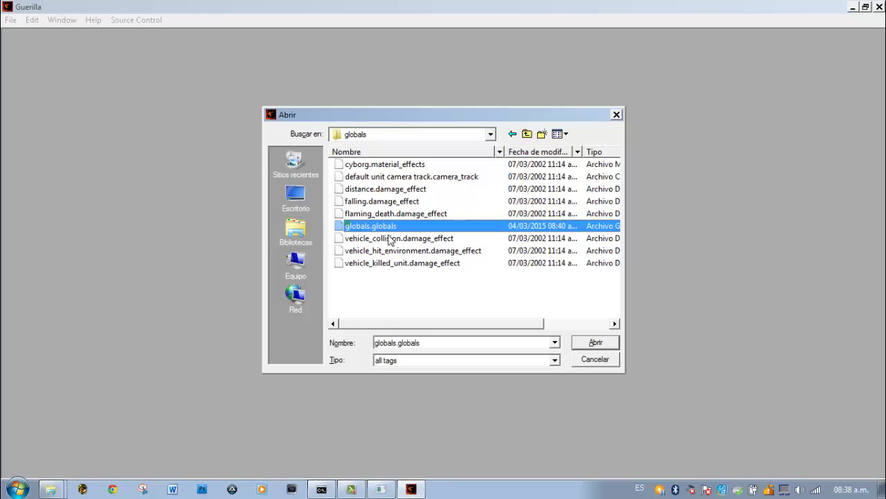
left_click(584, 343)
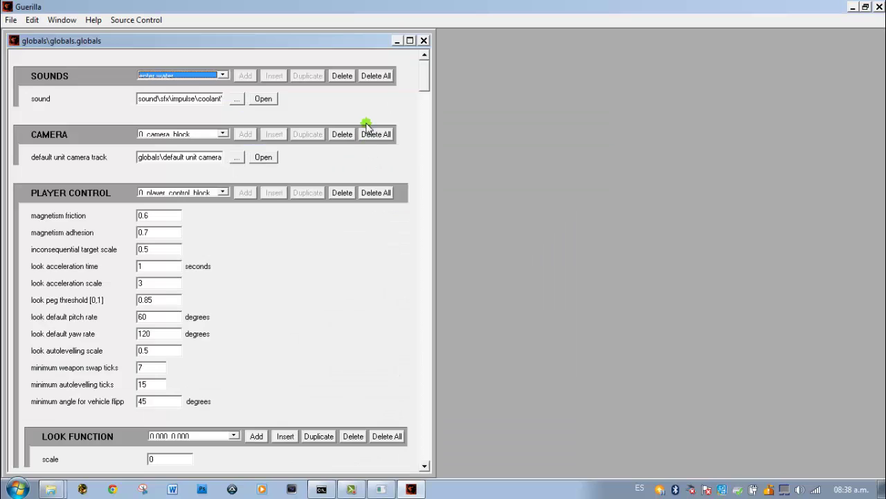
In the Multiplayer Information section of globals.globals, select the ghost_mp entry in the Vehicles block.
left_click_drag(423, 71, 384, 346)
left_click(210, 216)
left_click(209, 216)
left_click(209, 216)
left_click(209, 217)
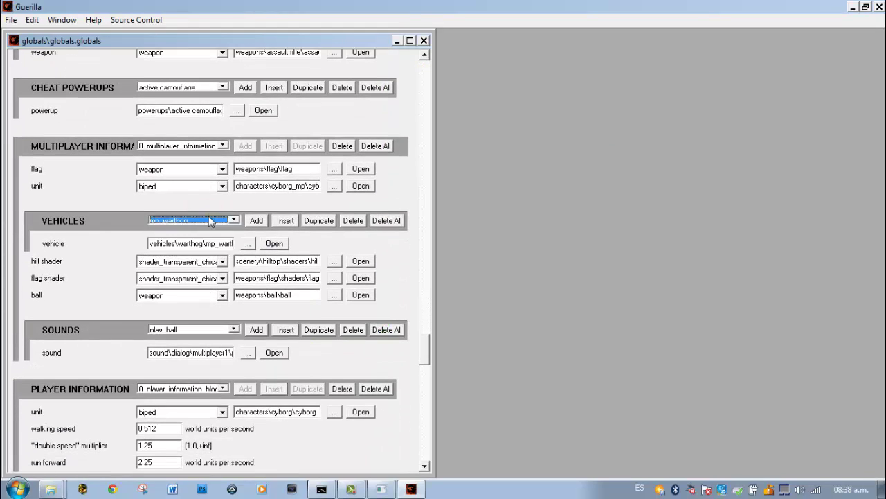
left_click(208, 219)
left_click(167, 232)
scroll(170, 228, "up", 1)
left_click_drag(149, 244, 210, 248)
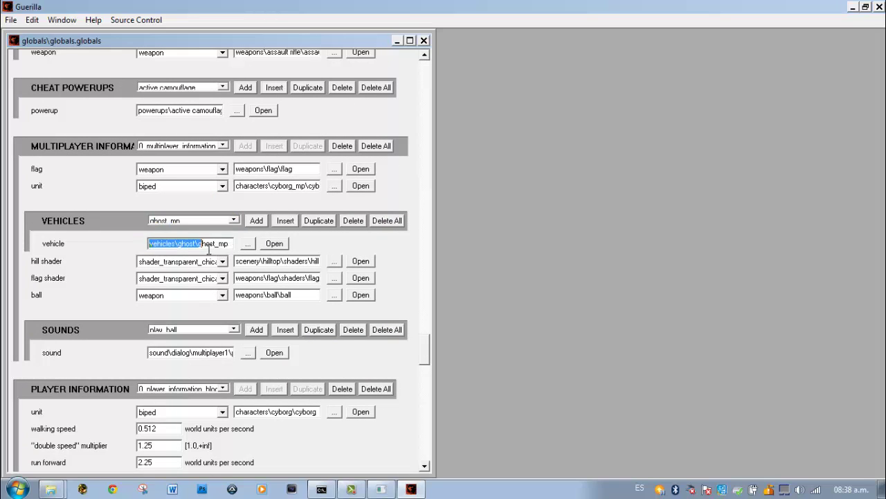
left_click(166, 221)
left_click(167, 221)
Replace the ghost_mp entry's vehicle reference with ghost_mp.vehicle from the [[h.r]]\vehicles\ghost folder of the tags.
left_click(247, 243)
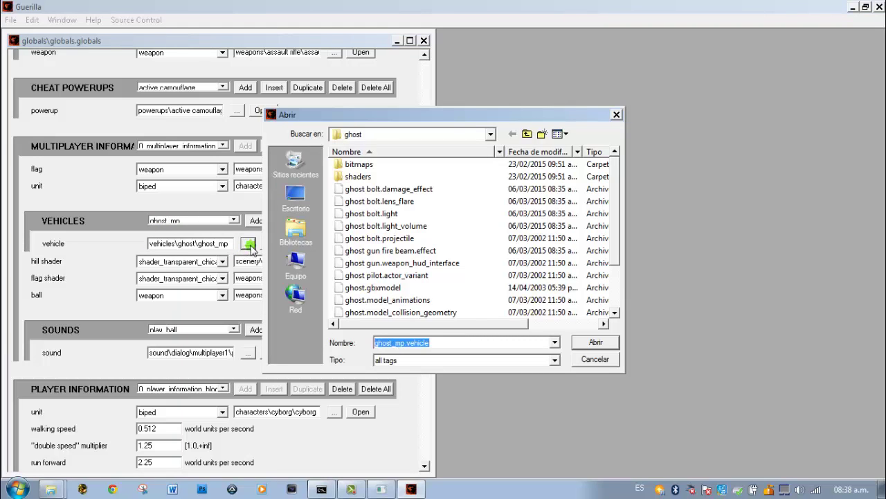
left_click(526, 133)
left_click(526, 134)
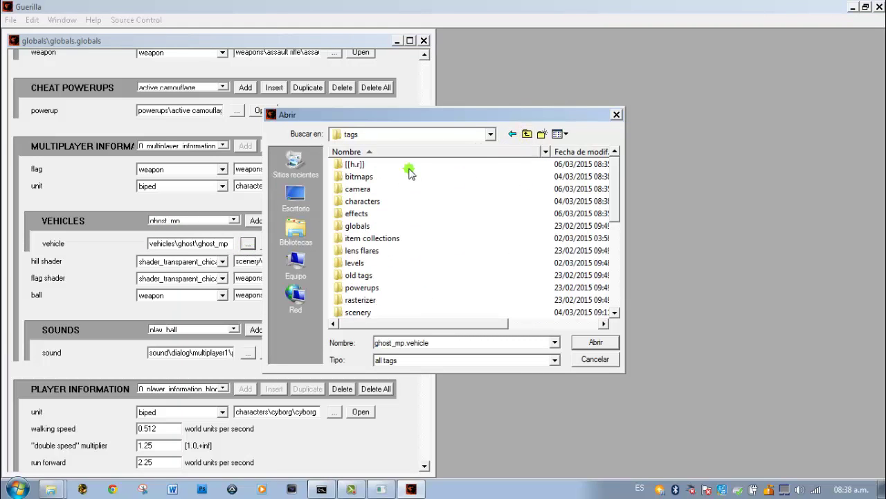
double_click(360, 165)
double_click(360, 189)
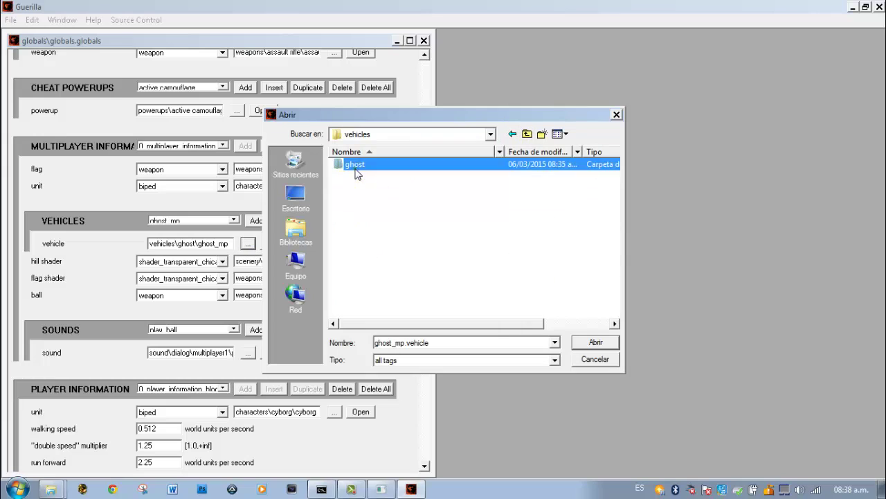
double_click(358, 168)
scroll(378, 260, "down", 3)
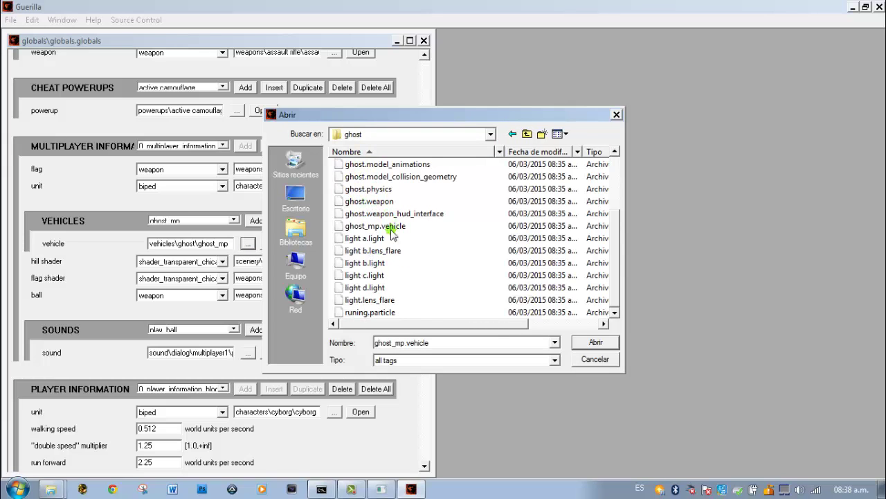
left_click(379, 227)
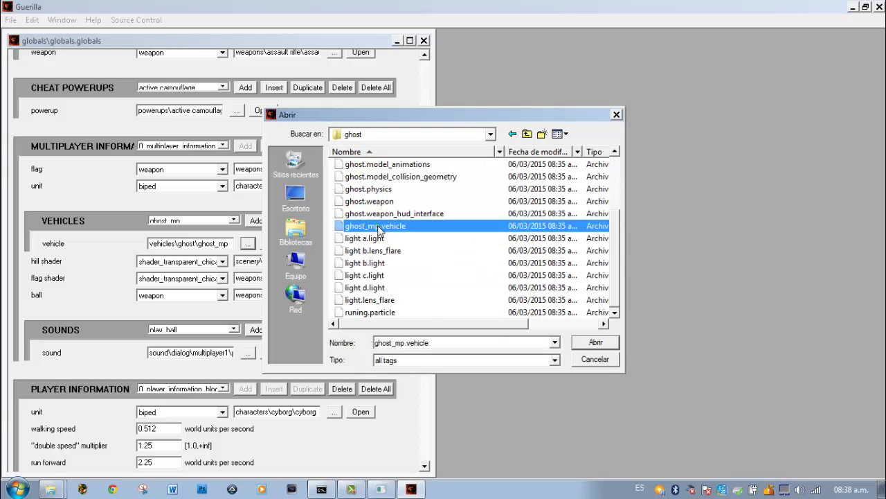
left_click(597, 342)
Check the Vehicles block entries up to rwarthog and back to ghost_mp, and close globals.globals with its changes saved.
left_click(214, 222)
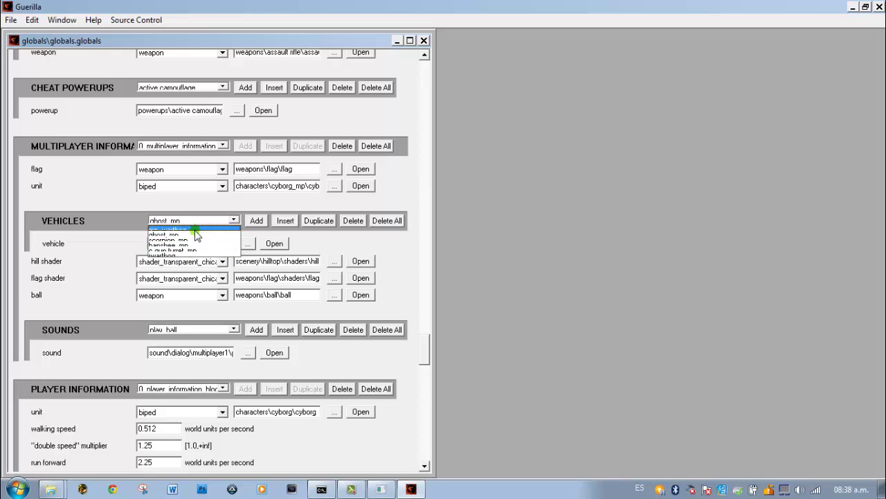
left_click(197, 219)
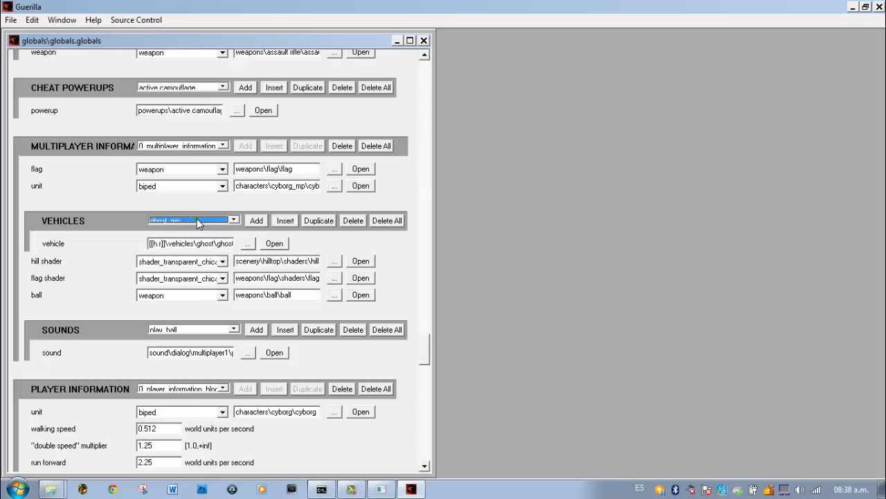
left_click(196, 219)
left_click(191, 255)
left_click(194, 220)
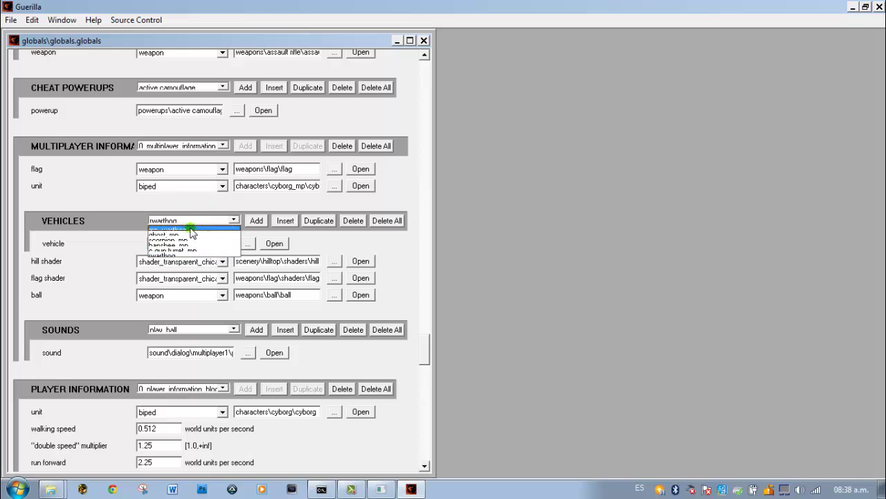
left_click(188, 236)
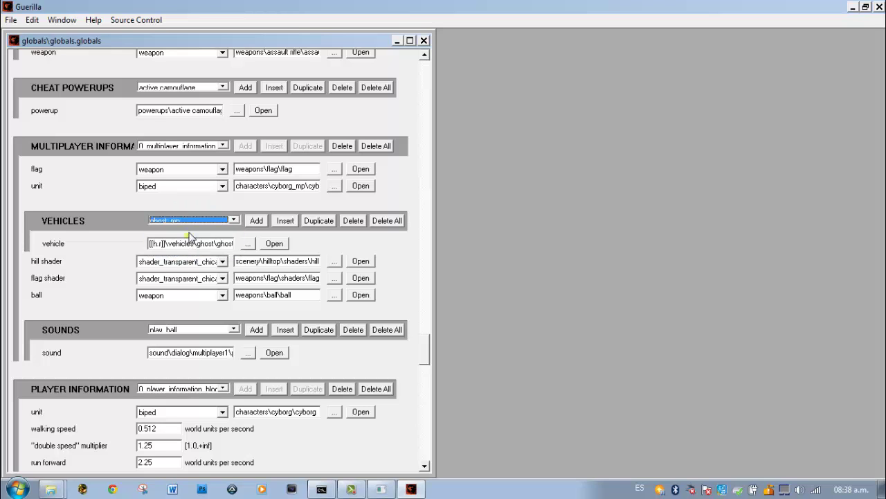
left_click(410, 41)
left_click(868, 21)
left_click(424, 41)
left_click(398, 275)
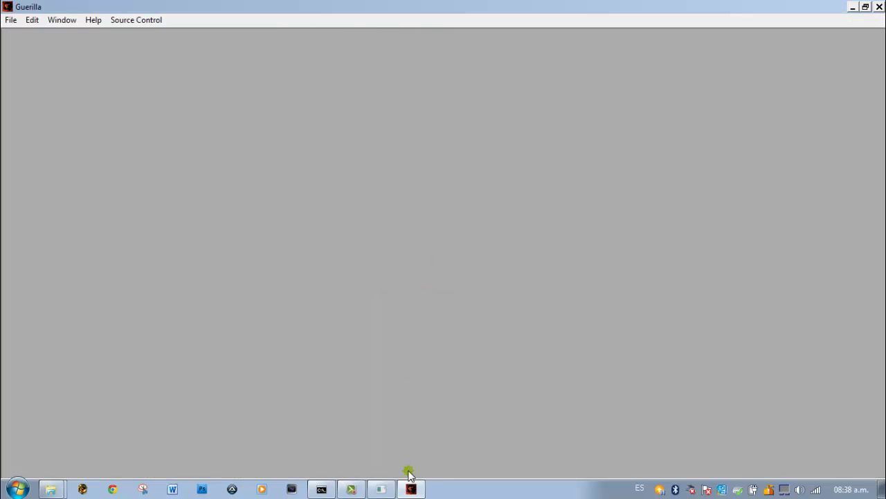
Switch to Sapien and open the vehicle type list for the mission.
left_click(381, 489)
key("d")
middle_click_drag(376, 330, 361, 324)
key("w")
left_click(510, 280)
left_click(509, 277)
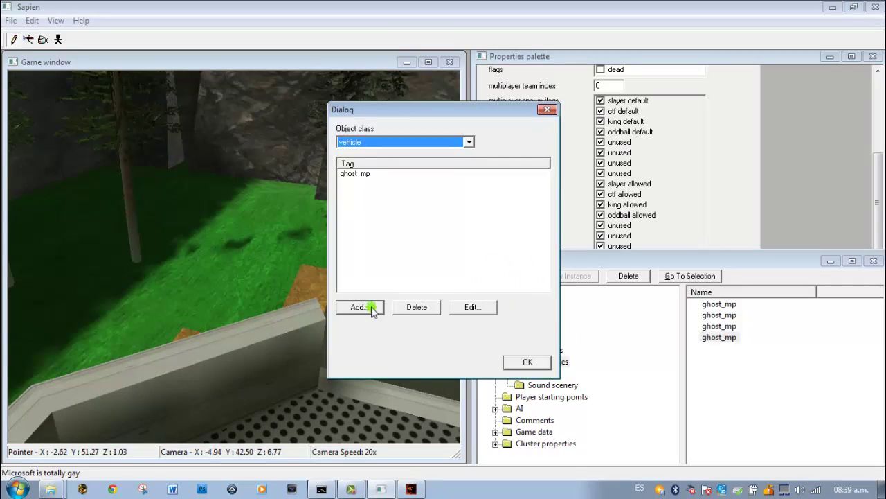
Add banshee_mp.vehicle from the tags\vehicles\banshee folder to the mission's vehicle types.
left_click(370, 308)
left_click(544, 147)
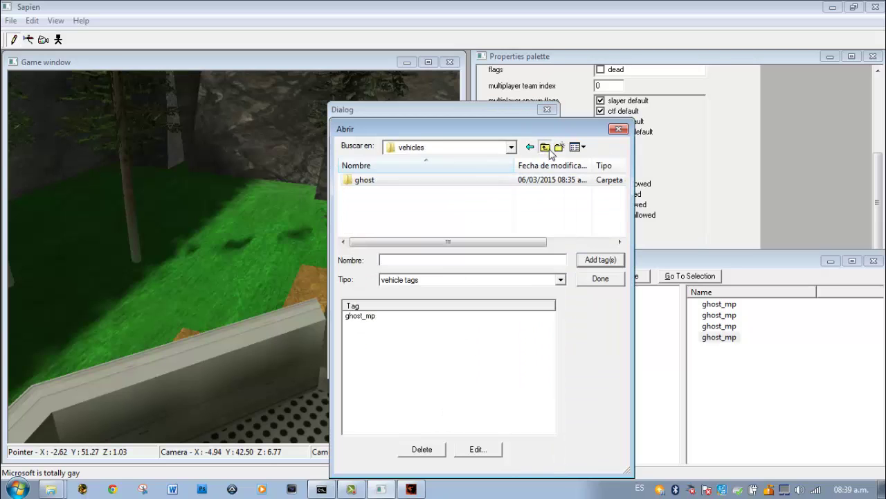
left_click(545, 147)
left_click(545, 147)
scroll(469, 211, "down", 5)
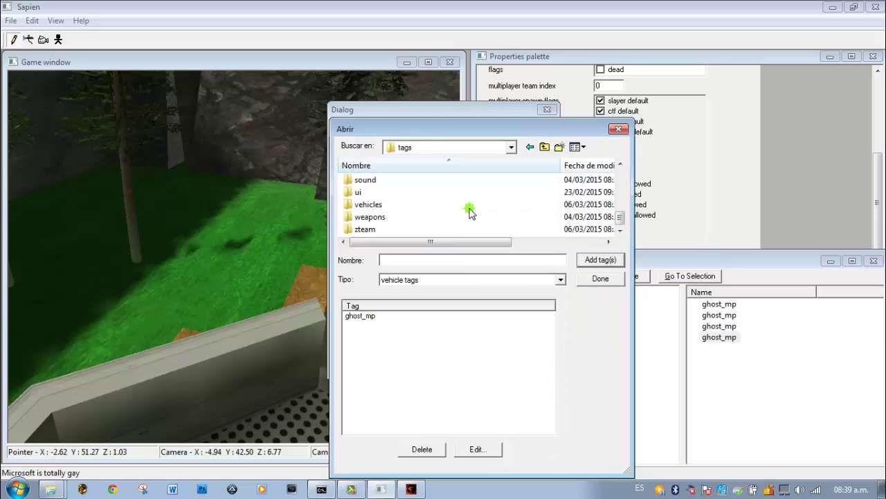
double_click(394, 204)
double_click(398, 182)
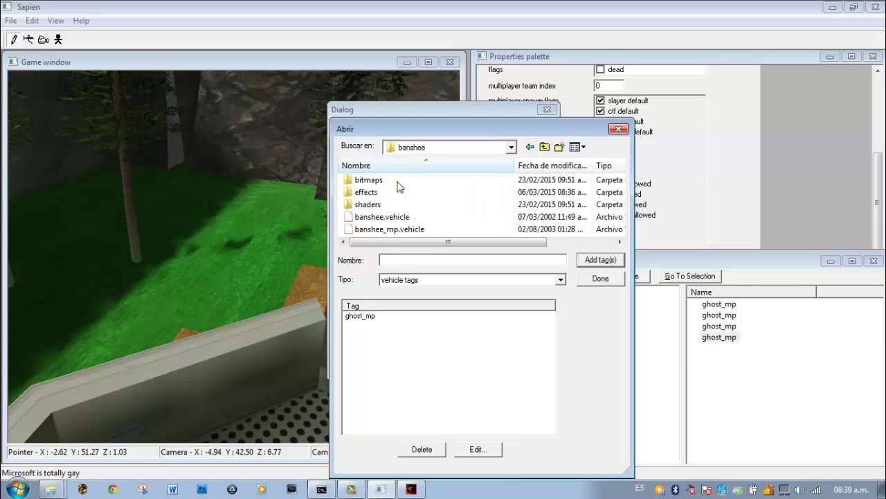
double_click(362, 230)
left_click(597, 280)
left_click(528, 361)
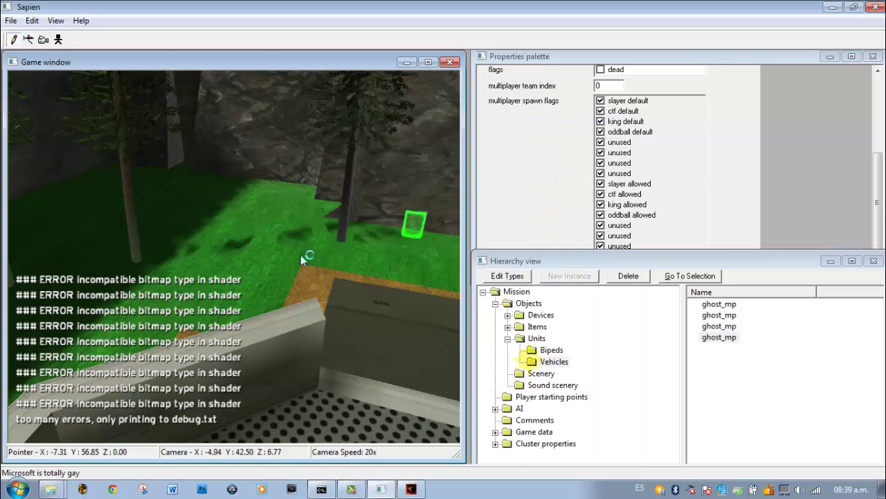
Place a new vehicle on the sunlit grass between the base and the rock wall, at about x -10.9, y 60.8.
left_click(304, 221)
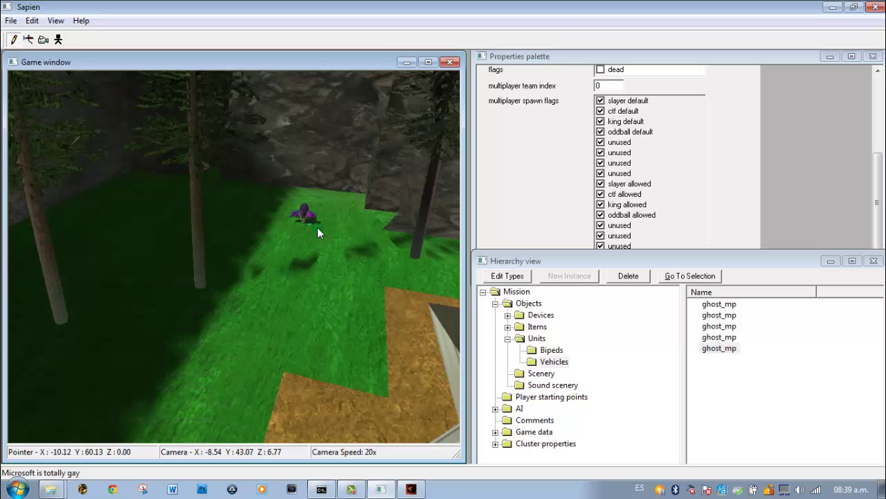
key("w")
middle_click_drag(314, 218, 312, 293)
key("d")
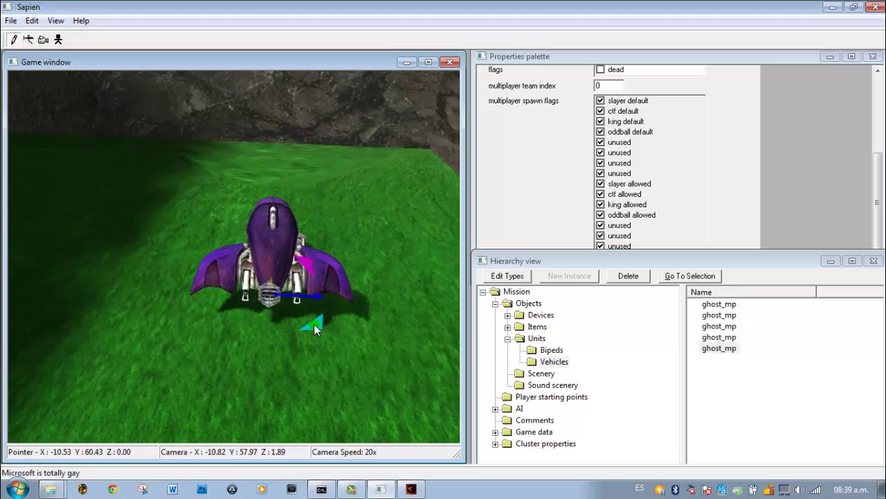
Change the type of the last vehicle instance in the hierarchy to banshee_mp.
left_click(729, 349)
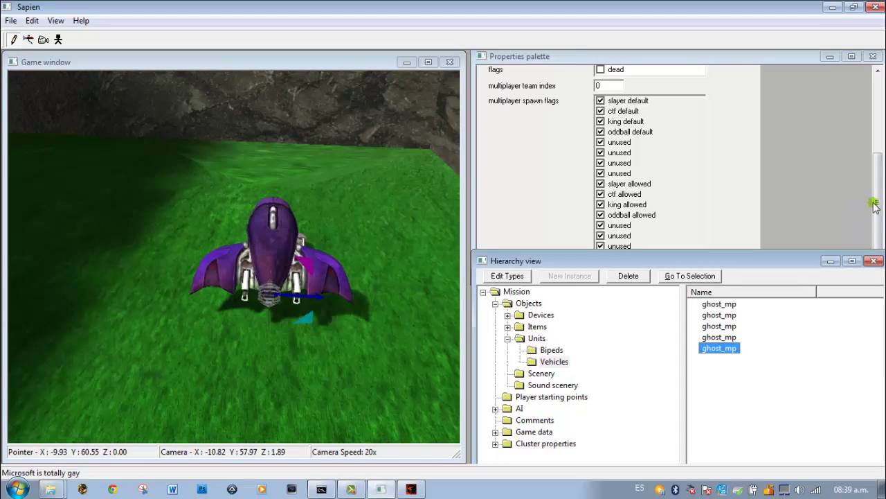
left_click_drag(874, 206, 863, 94)
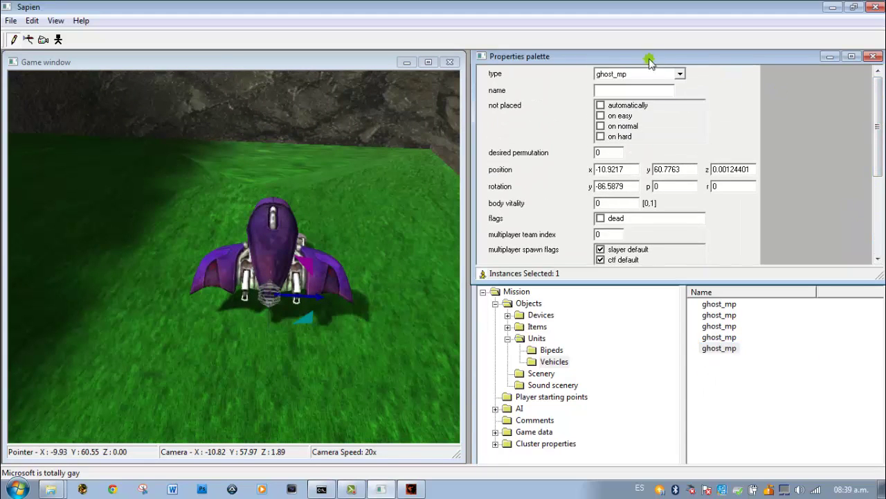
left_click(627, 74)
left_click(617, 97)
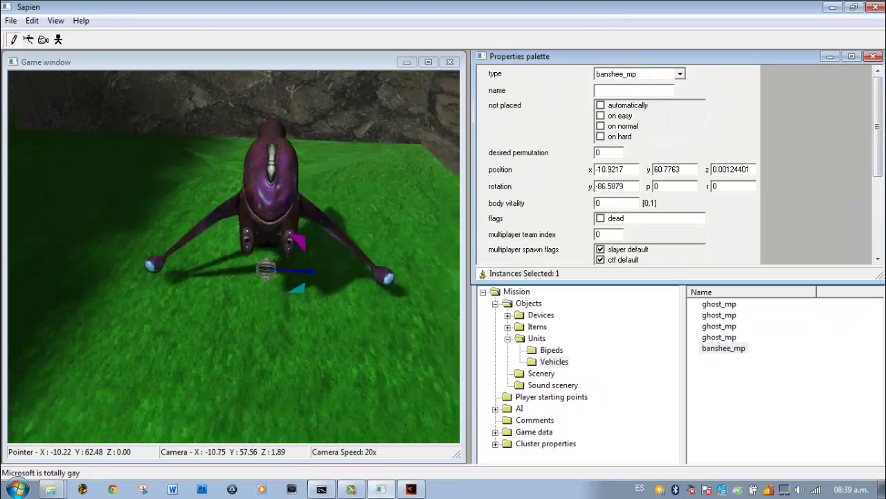
Place a second banshee_mp on the grass at the map's opposite end, at about x 12.2, y -59.5, rotated to about 94 degrees yaw.
key("s")
key("r")
key("s")
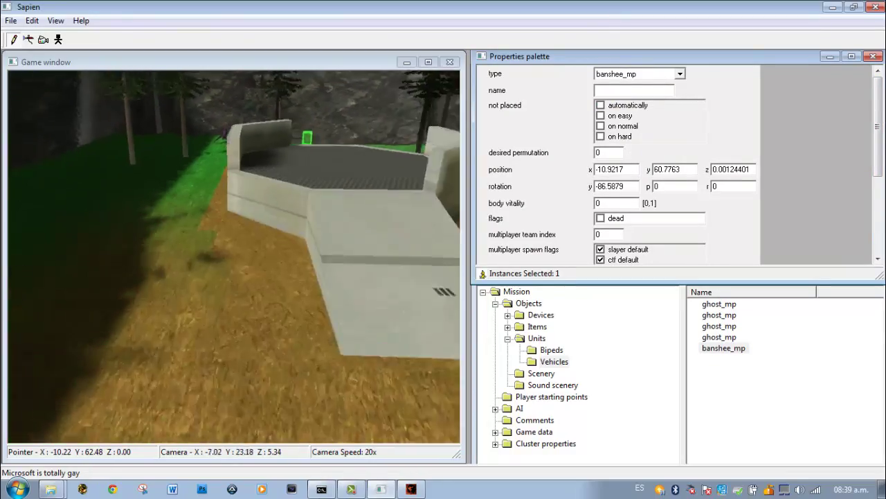
key("w")
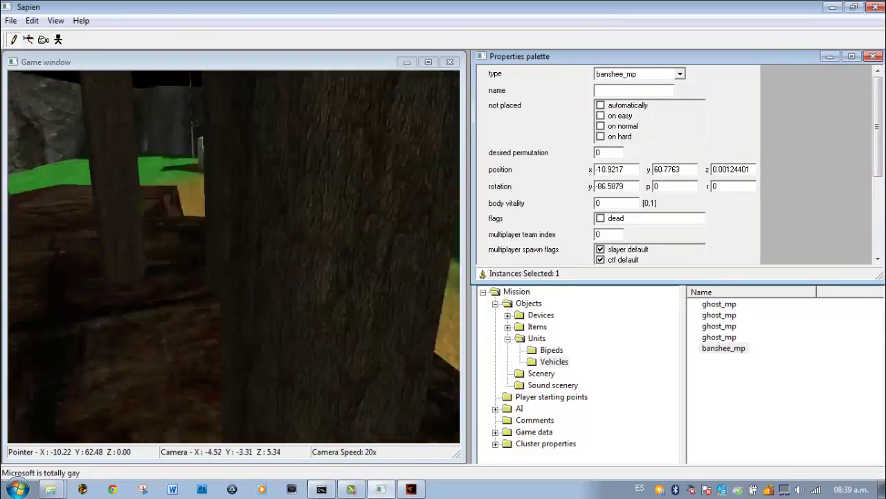
key("s")
left_click(231, 238)
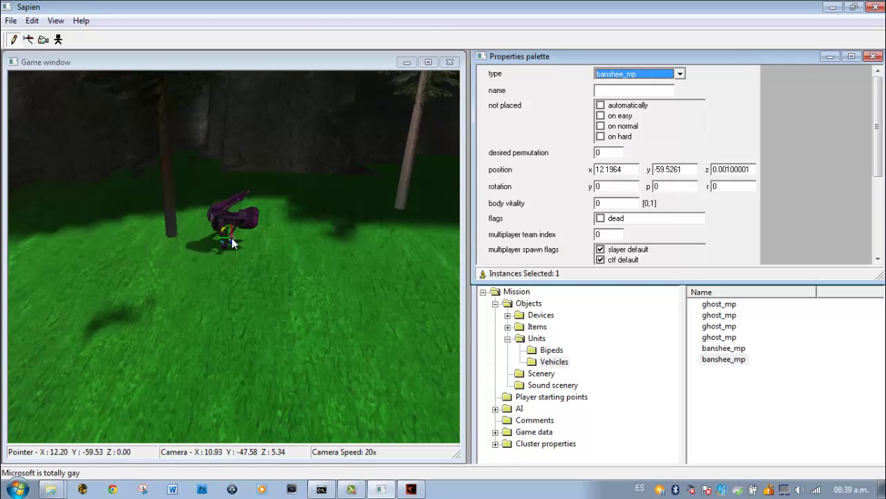
mouse_move(221, 245)
left_mouse_down()
mouse_move(262, 252)
mouse_move(221, 245)
left_mouse_up()
Close Sapien with the changes to basma.scenario saved, and switch to the compilar.exe command window.
left_click(876, 7)
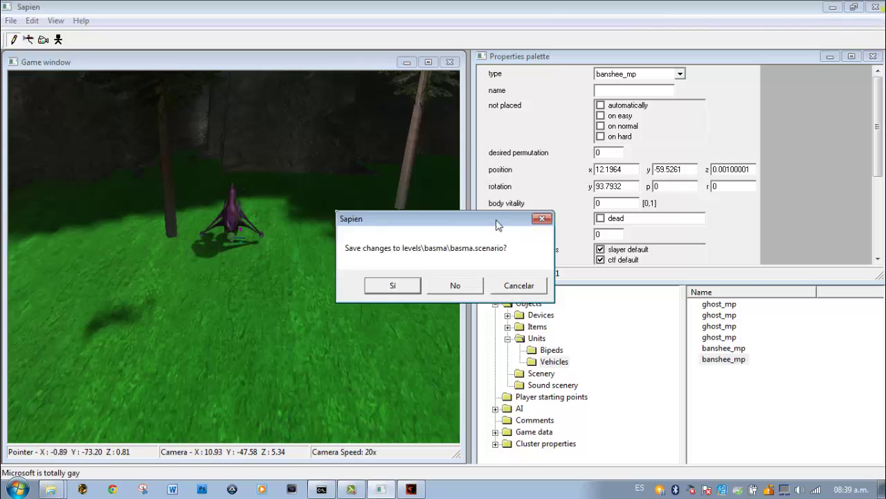
left_click(396, 284)
left_click(321, 489)
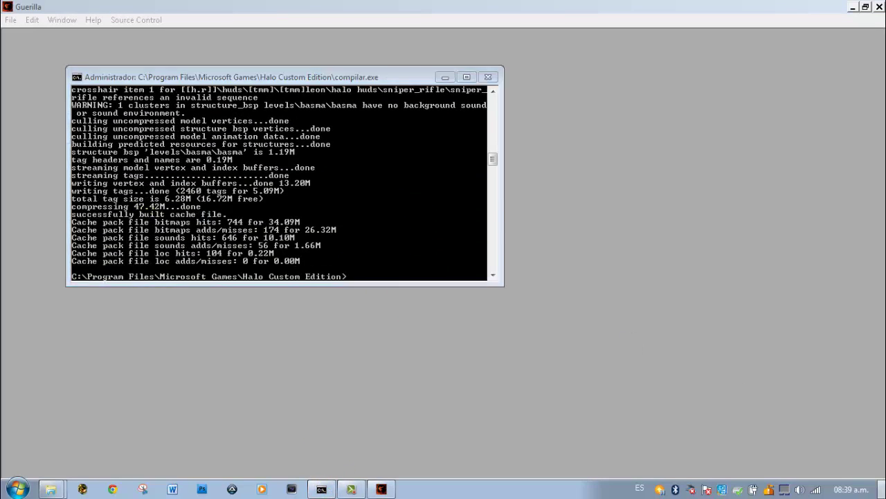
Launch Halo Custom Edition from the desktop and dismiss its startup error messages.
left_click(882, 488)
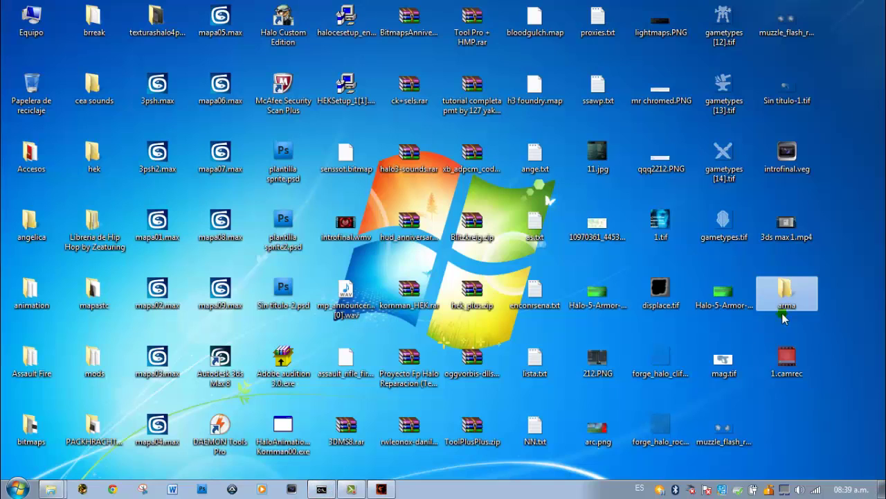
double_click(268, 39)
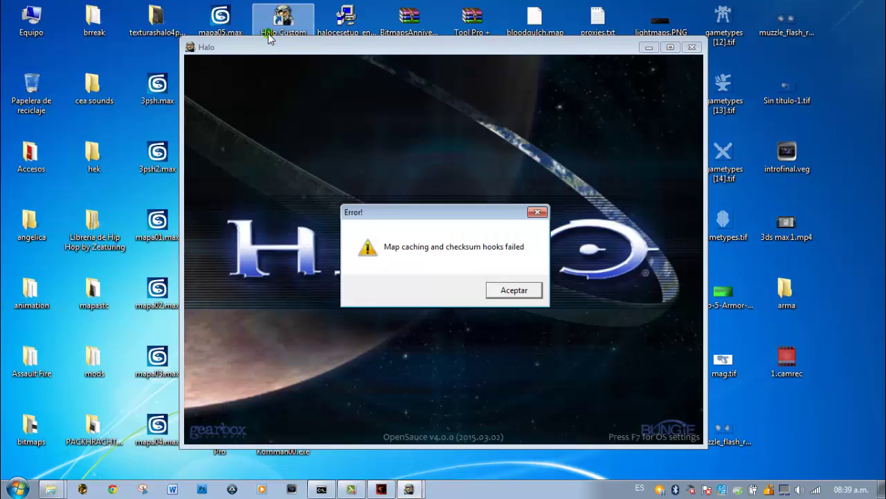
key("Return")
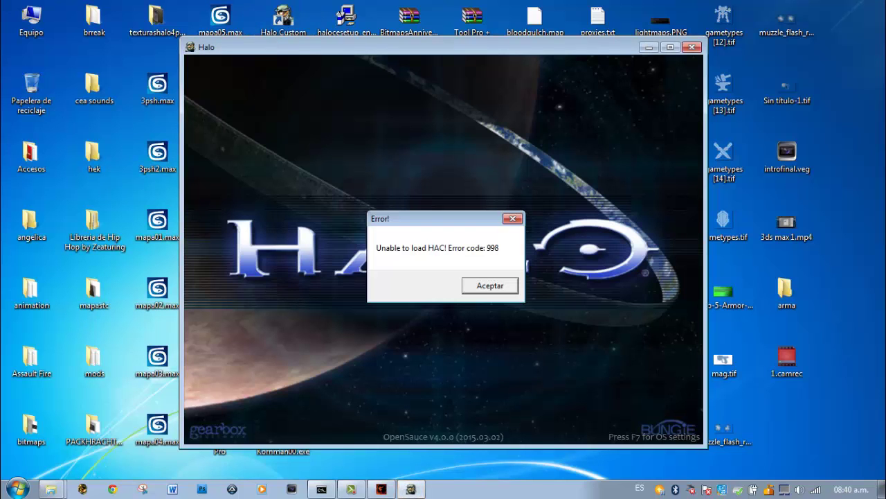
key("Return")
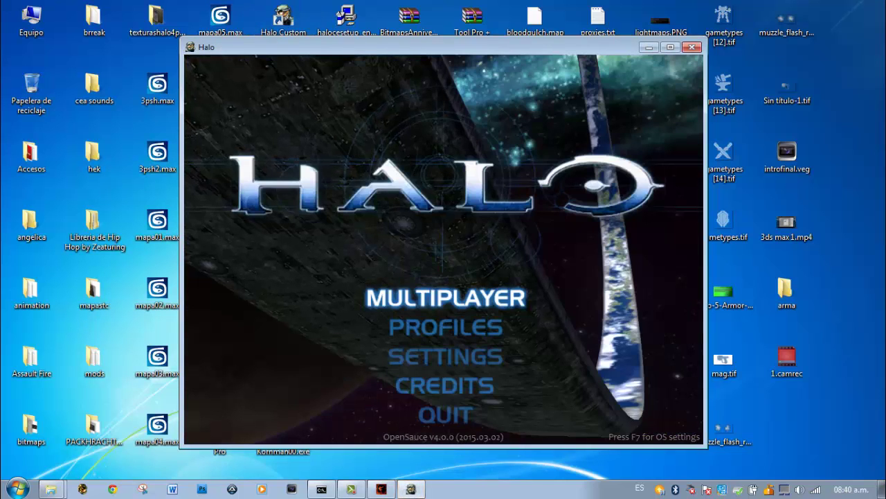
Start a multiplayer Slayer game on the basma map.
left_click(402, 297)
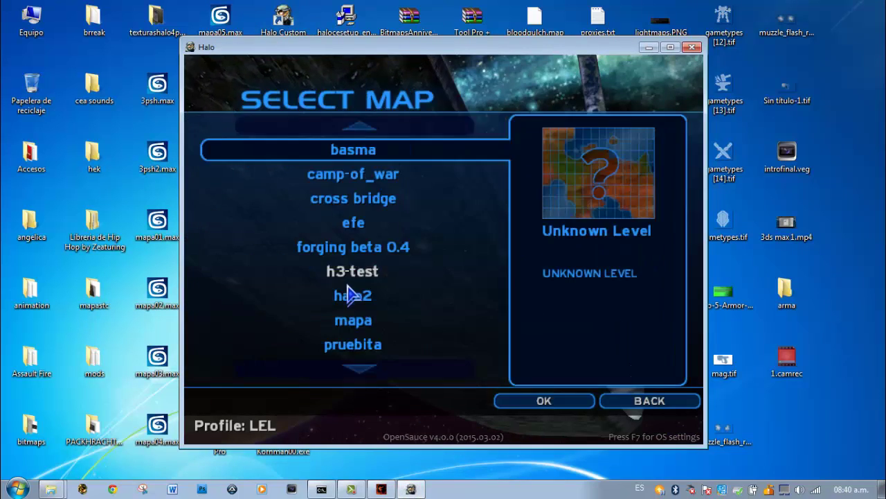
left_click(544, 401)
left_click(515, 405)
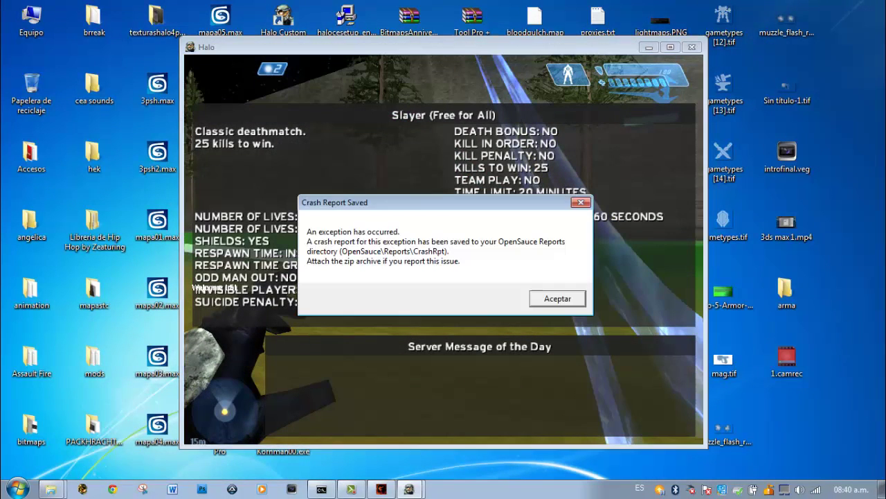
Dismiss the crash report, relaunch Halo Custom Edition from the desktop and dismiss its startup error messages.
key("Return")
double_click(280, 27)
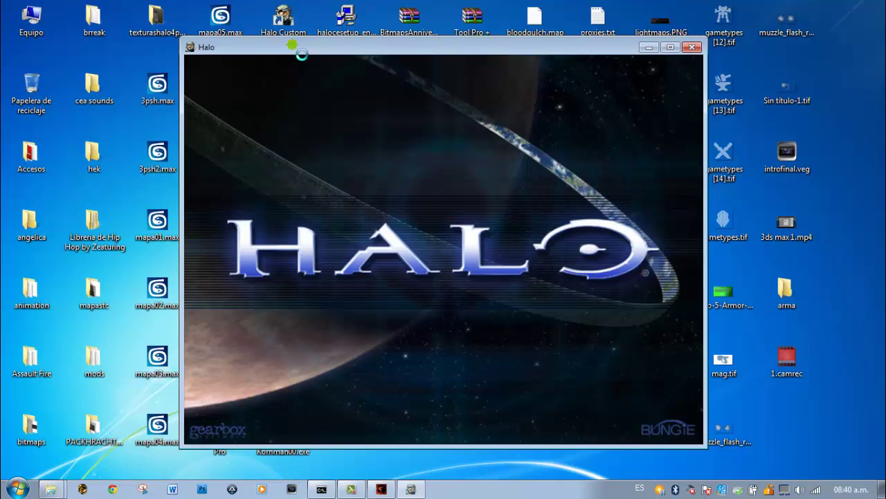
key("Return")
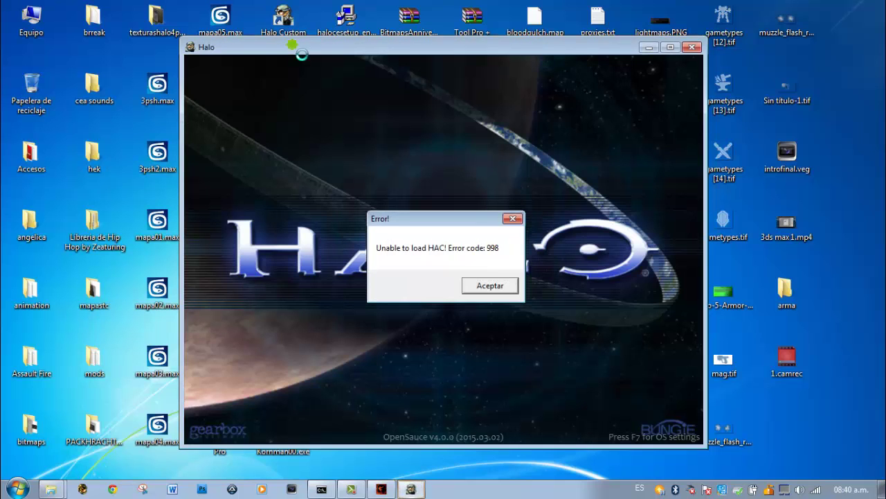
key("Return")
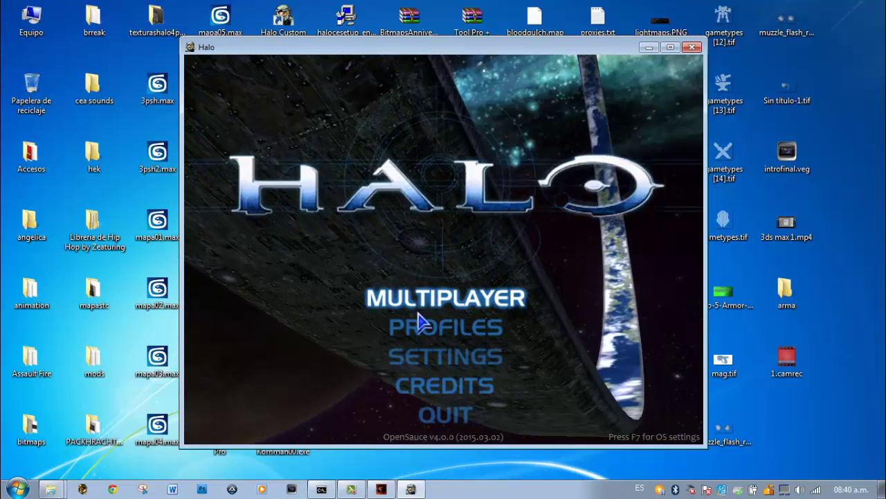
In the OpenSauce settings, lower the post-processing Motion Blur Amount to 0.20 and close the settings.
key("F7")
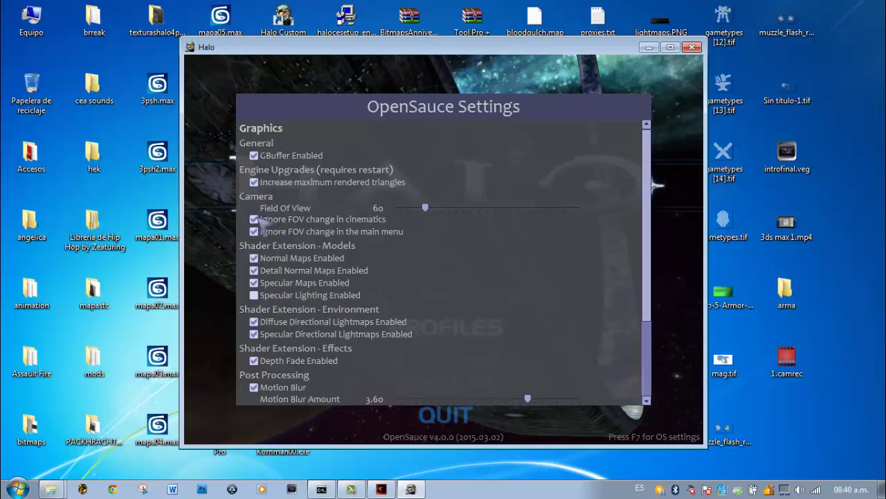
scroll(619, 238, "down", 5)
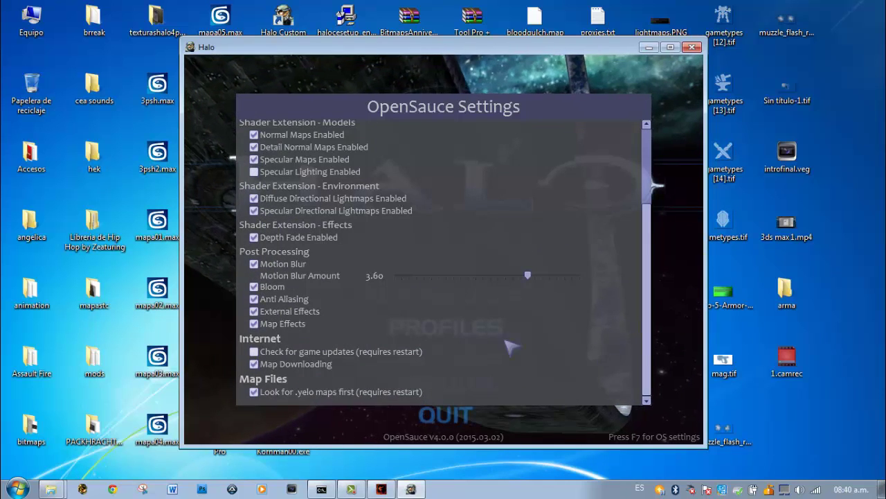
left_click_drag(529, 277, 402, 284)
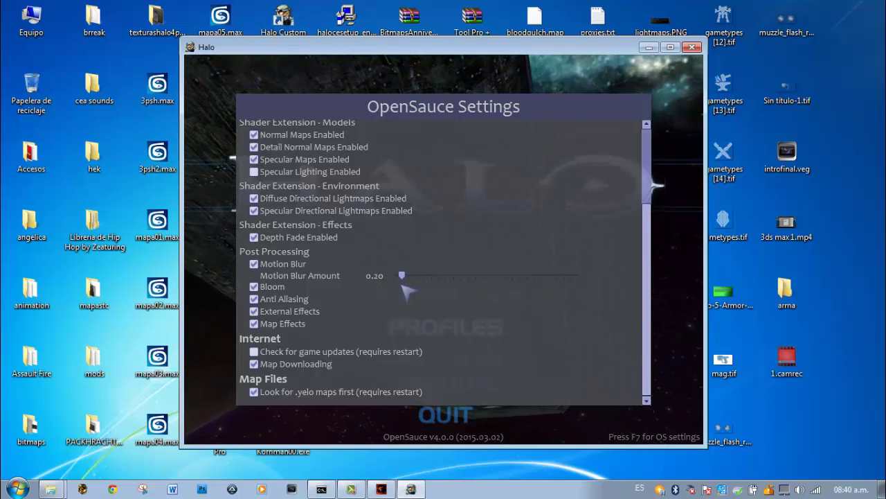
key("F7")
Try to start a multiplayer game on the basma map.
left_click(405, 295)
left_click(414, 300)
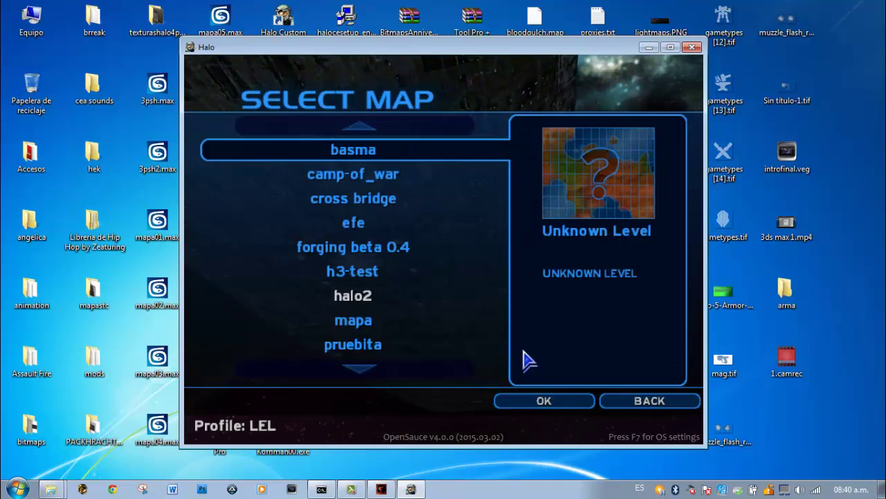
left_click(550, 403)
left_click(550, 403)
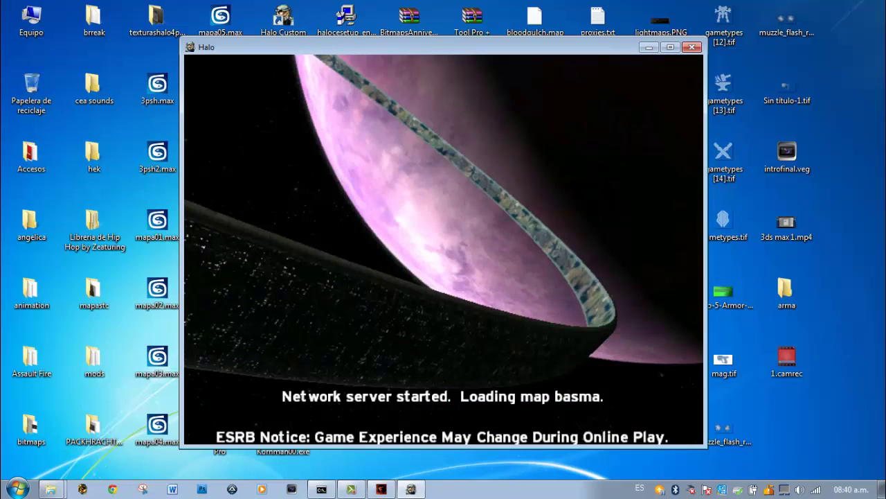
key("Return")
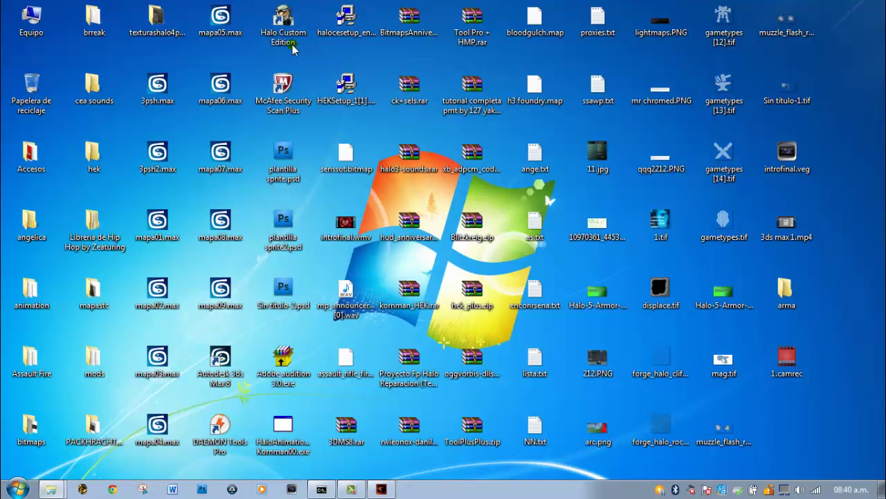
Open the install folder that the Halo Custom Edition desktop shortcut points to.
double_click(281, 46)
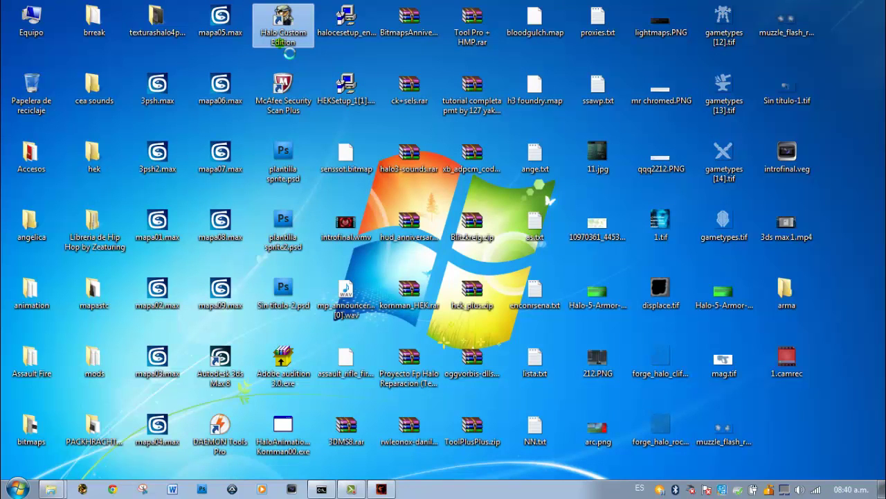
right_click(288, 52)
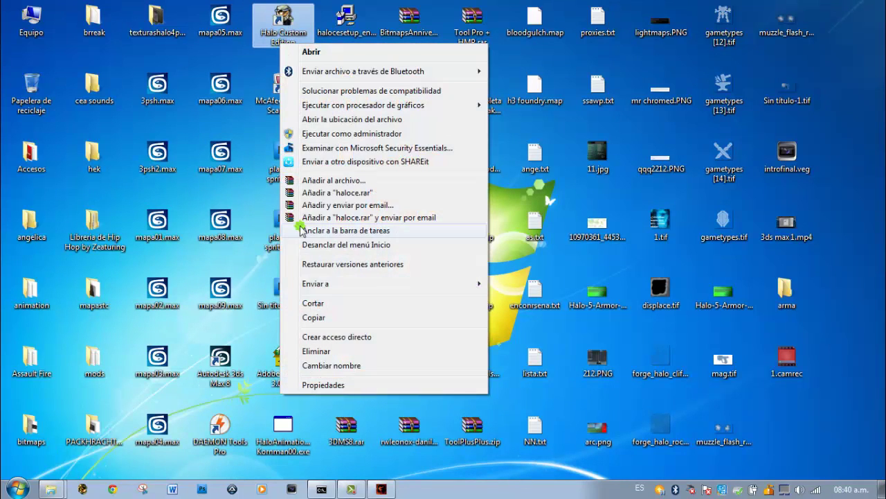
left_click(313, 382)
left_click(325, 282)
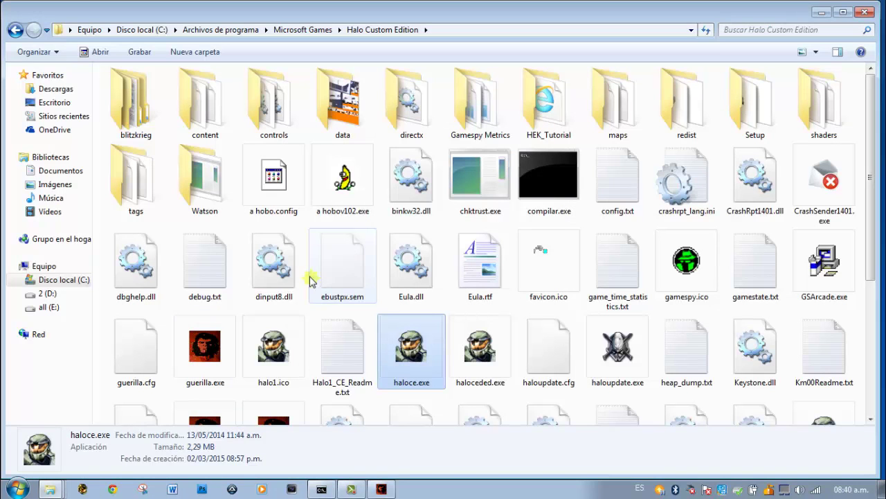
Copy BASMA.map from the maps folder of the Halo Custom Edition install on drive C.
double_click(619, 123)
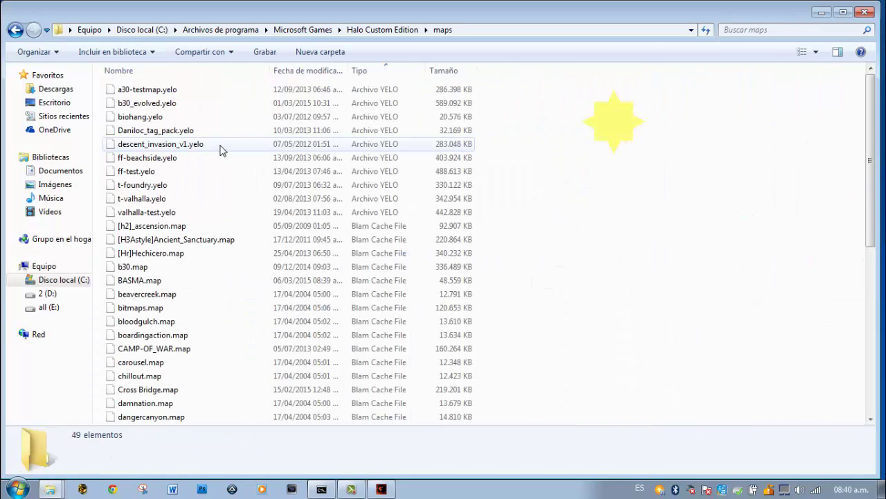
scroll(220, 149, "down", 3)
key("b")
key("b")
key("b")
key("b")
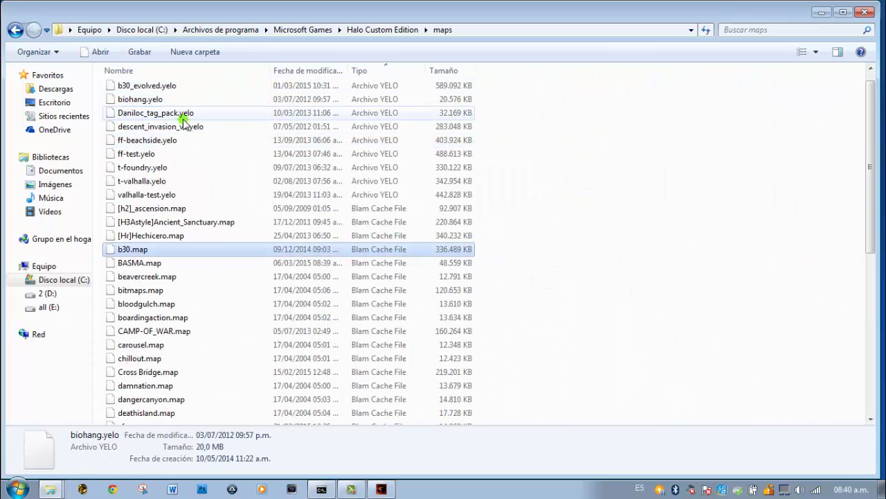
Paste BASMA.map into the maps folder of Halo Custom Editionv1.09 on drive D.
left_click(49, 293)
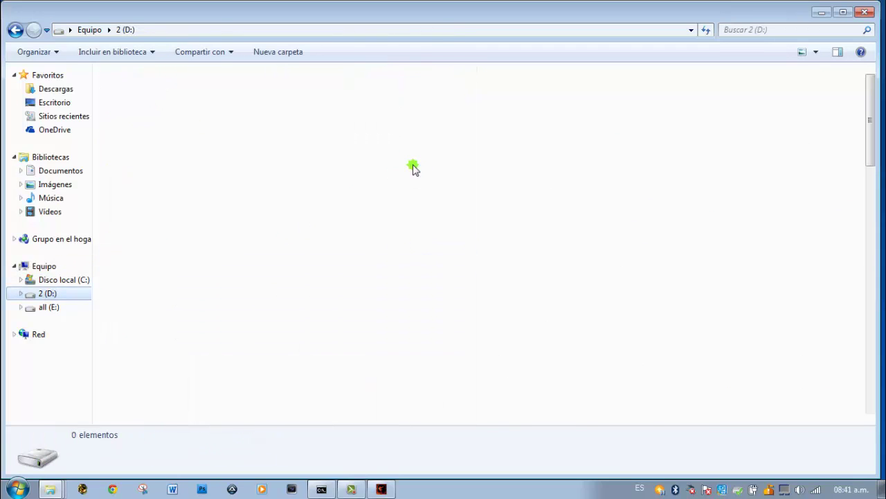
double_click(479, 104)
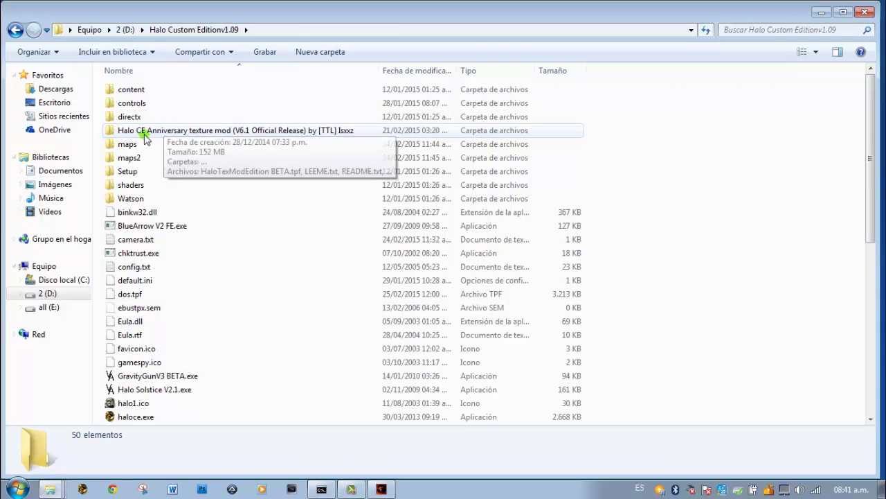
double_click(138, 144)
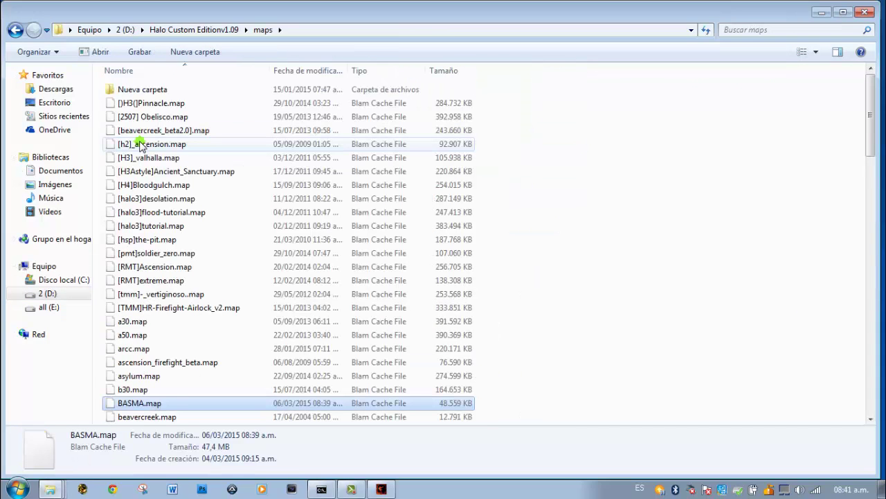
Launch haloce.exe from the Halo Custom Editionv1.09 folder on drive D and minimize the file explorer window.
left_click(220, 30)
scroll(146, 298, "down", 3)
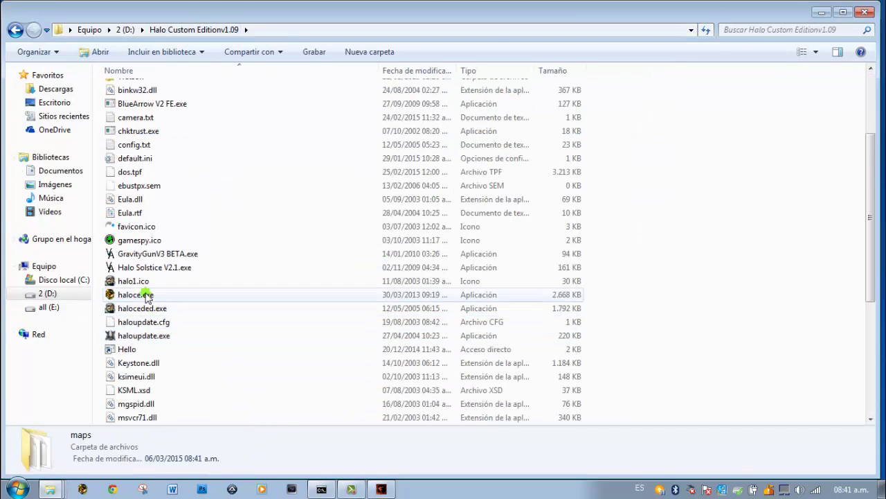
left_click(147, 298)
left_click(763, 298)
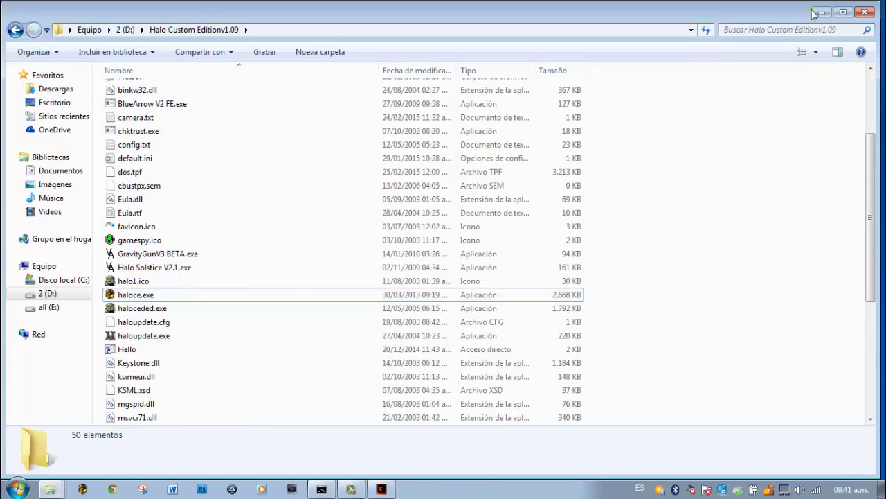
left_click(818, 12)
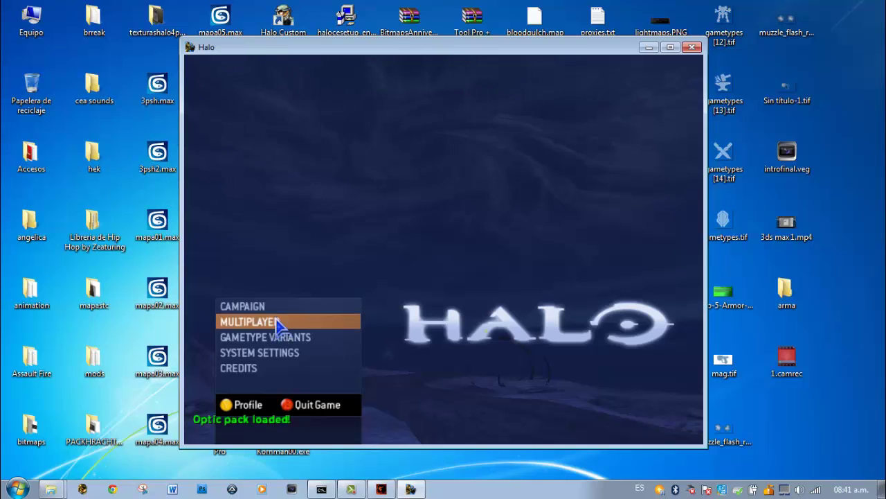
Start a multiplayer game on the basma map with the standard Slayer gametype.
left_click(277, 323)
left_click(279, 260)
left_click(247, 140)
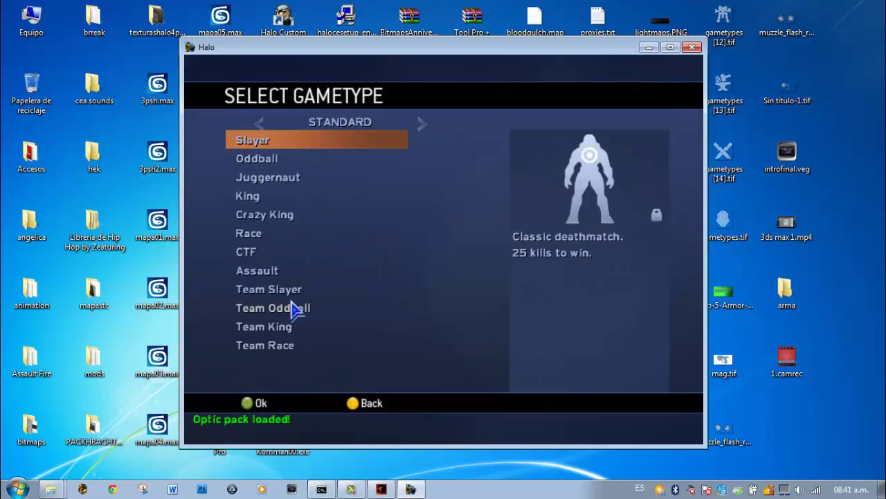
left_click(262, 405)
left_click(267, 412)
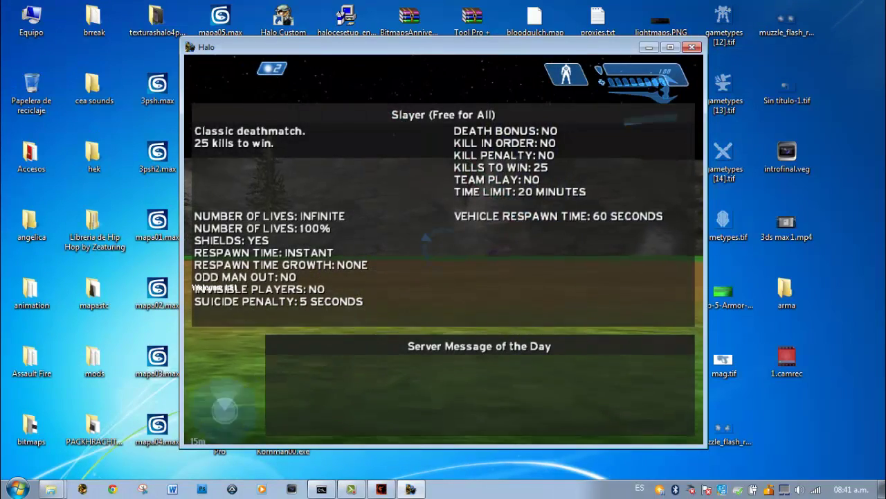
Cross the grass toward the placed Ghost while switching weapons and firing the plasma pistol.
key("w")
key("Tab")
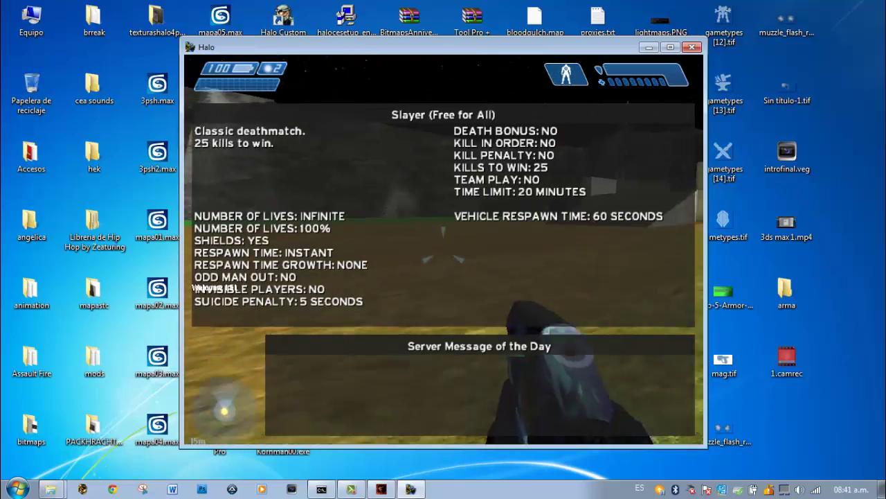
left_click(443, 246)
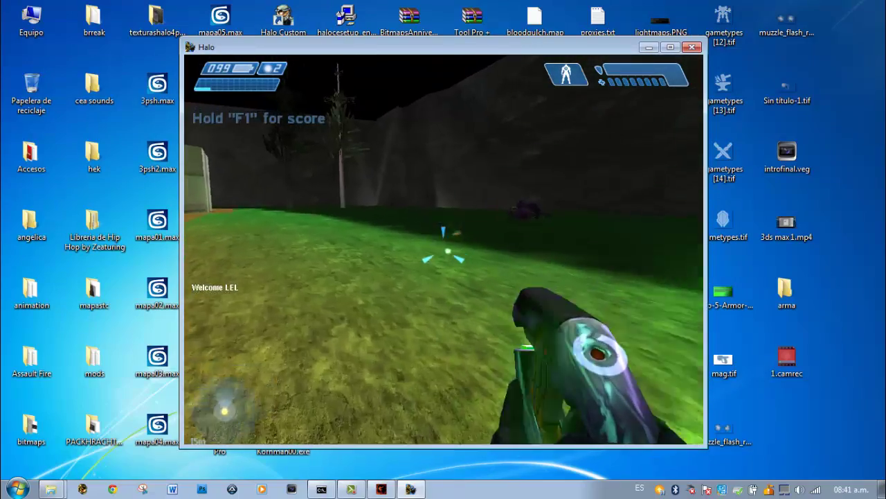
left_click(444, 246)
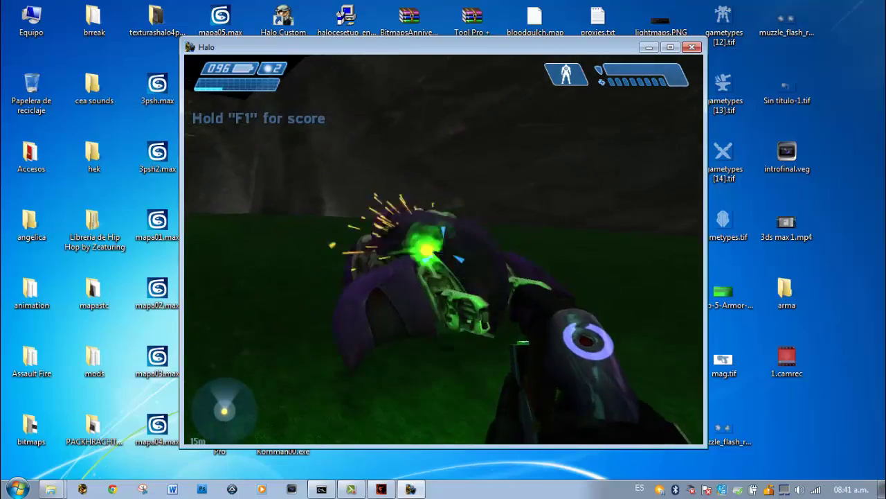
Shoot the Ghost with the plasma pistol, board it, and test driving it and firing its guns.
key("w")
left_click(443, 249)
left_click(443, 249)
left_click(444, 249)
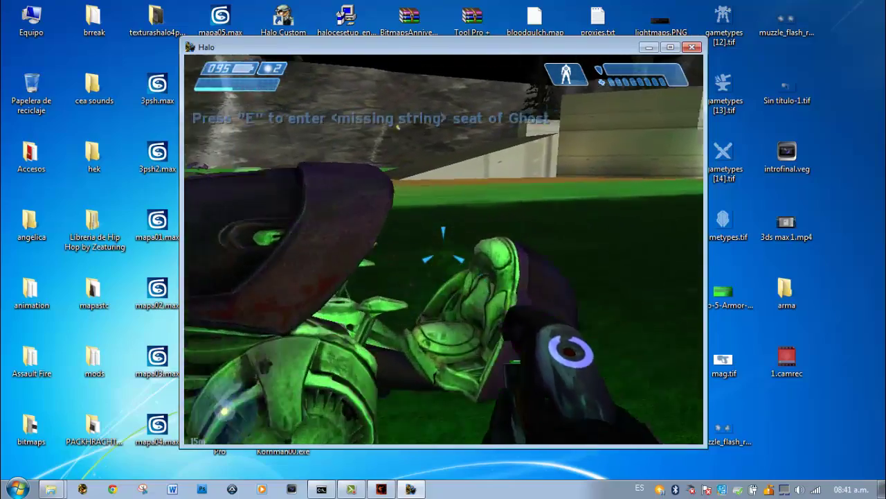
key("e")
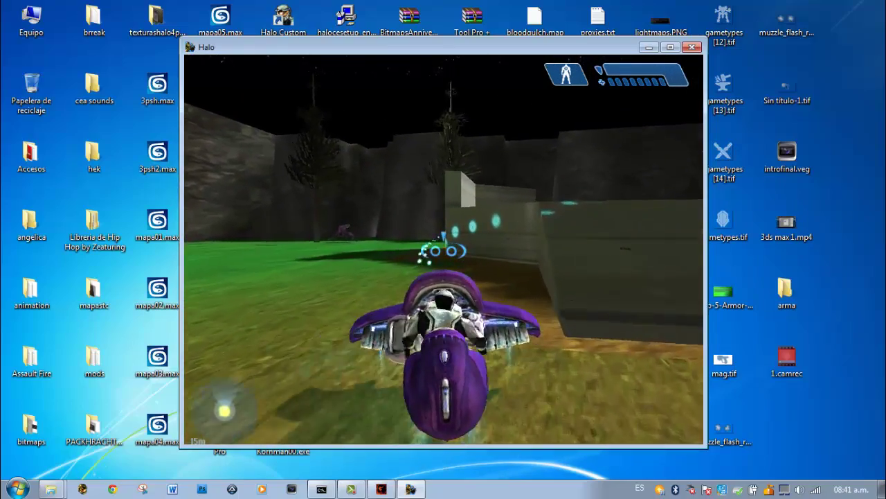
left_click(443, 249)
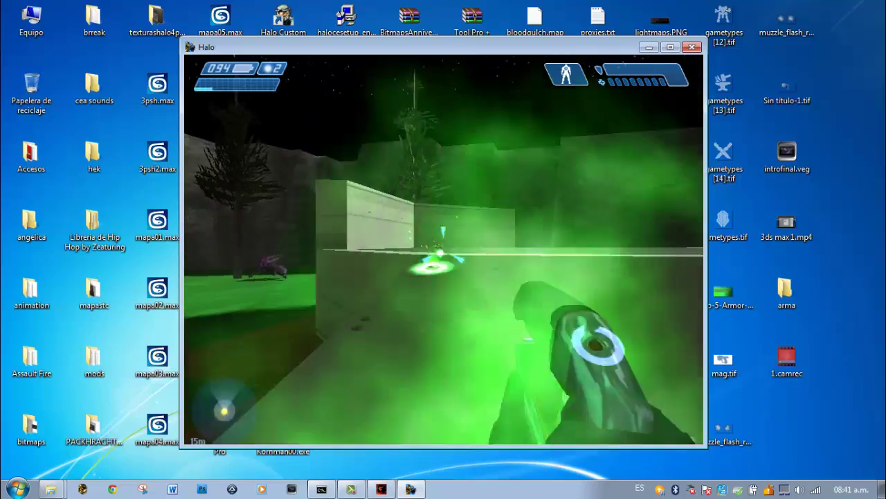
Fire the plasma pistol, throw a grenade, and swap weapons for the flamethrower and assault rifle on the perforated platform.
left_click(443, 249)
right_click(443, 249)
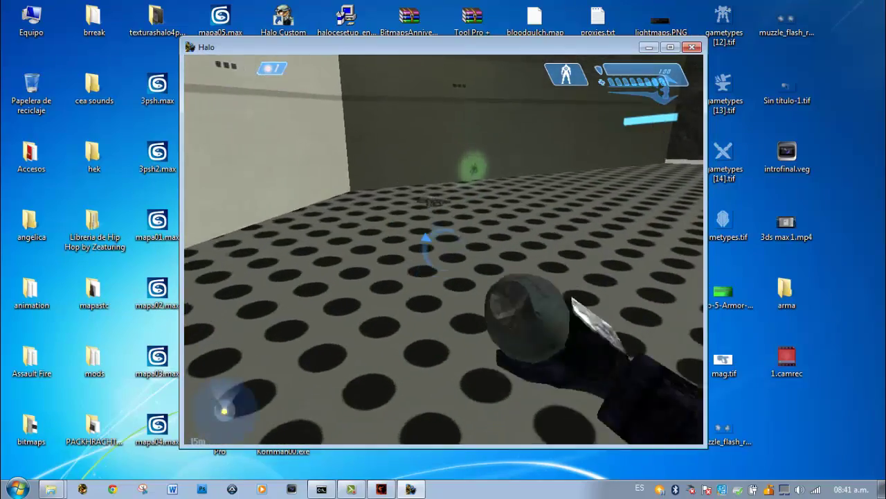
key("e")
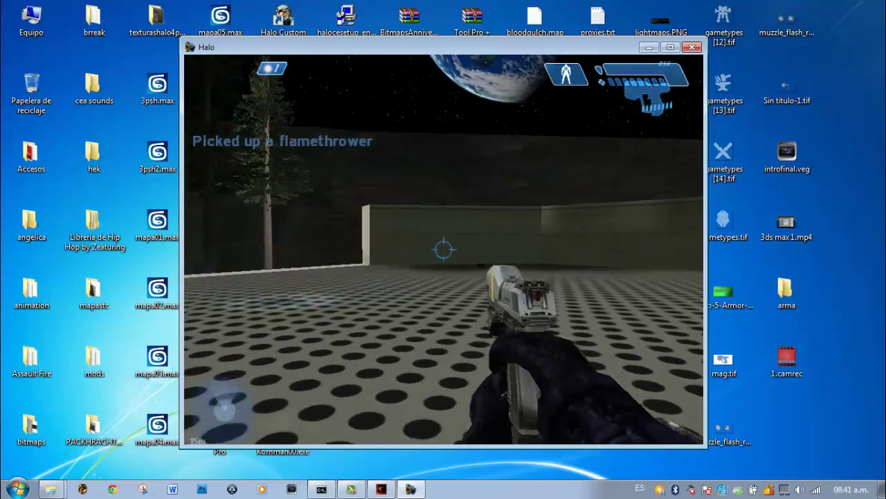
left_click(444, 249)
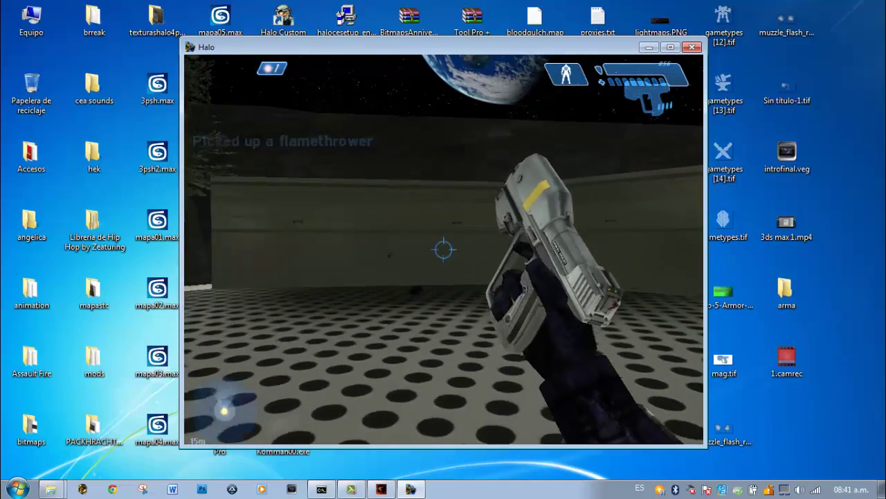
key("e")
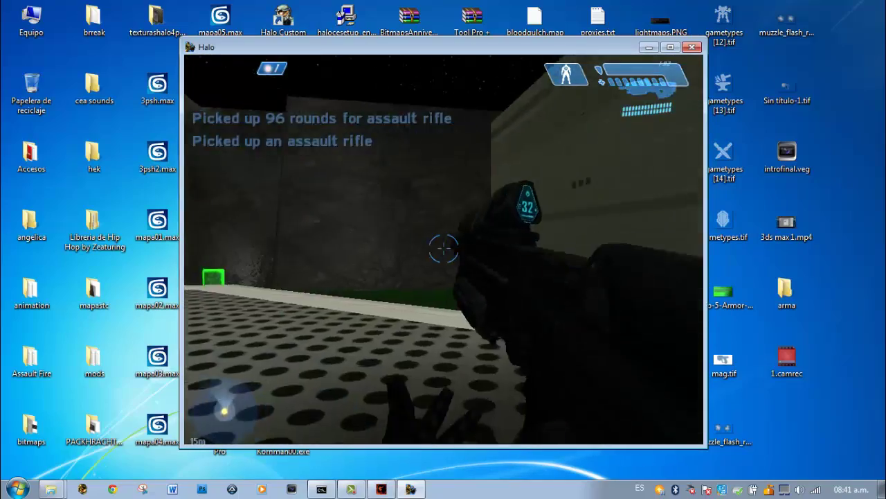
Fire and reload the assault rifle, switch back to the pistol, and call up the score display.
left_click(443, 249)
key("r")
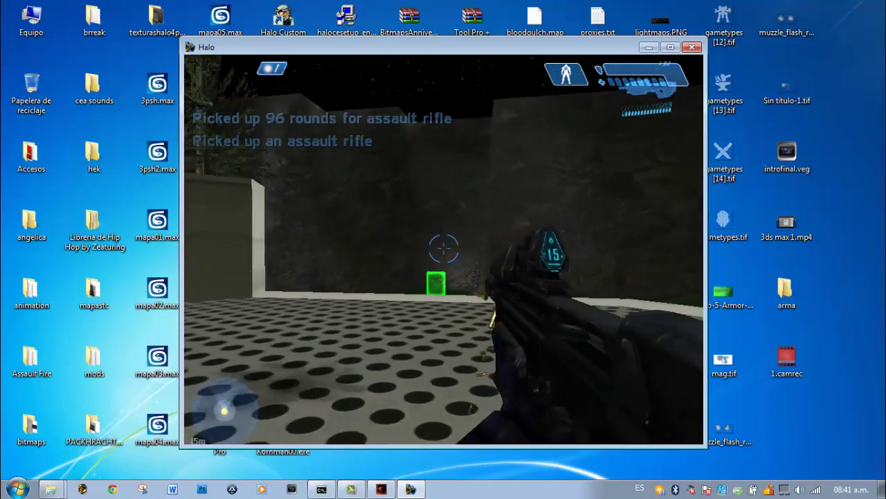
key("Tab")
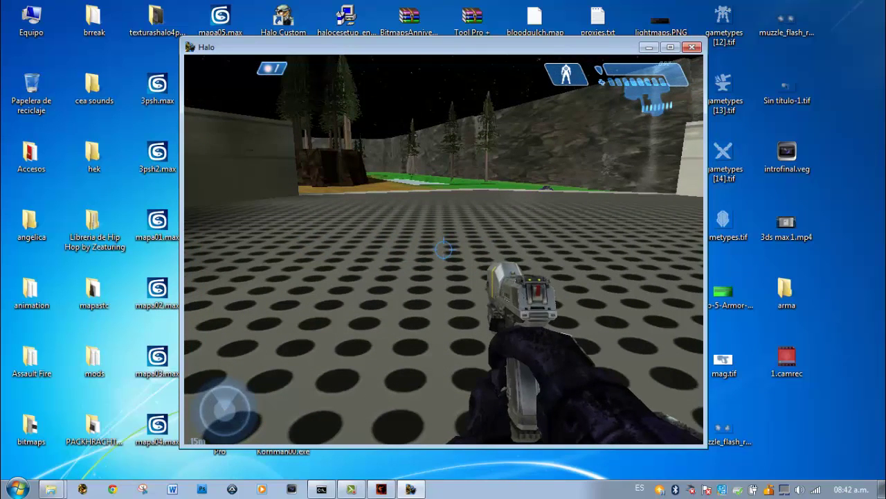
key("F1")
key("F1")
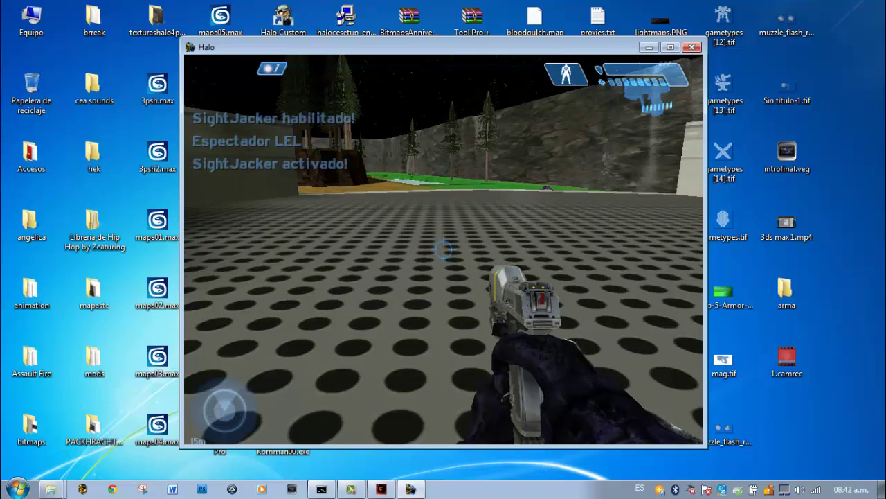
Adjust the in-game field of view and reset it to 70°.
key("F2")
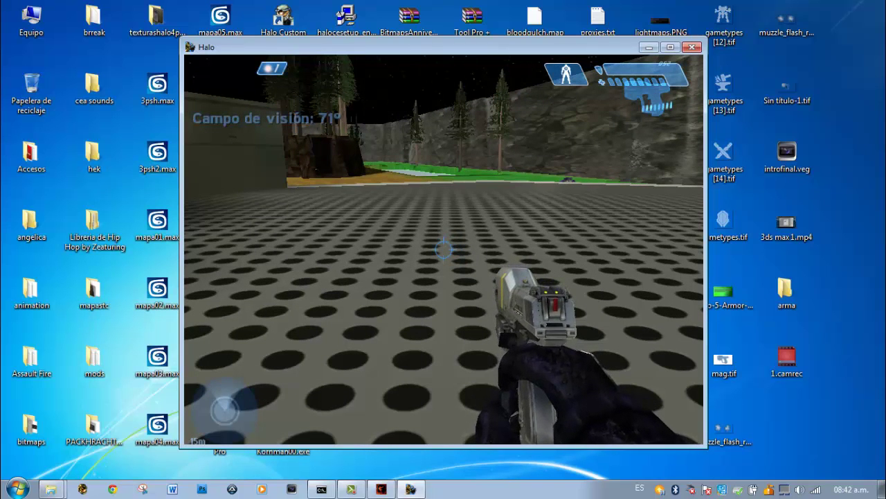
key("F2")
key("F2")
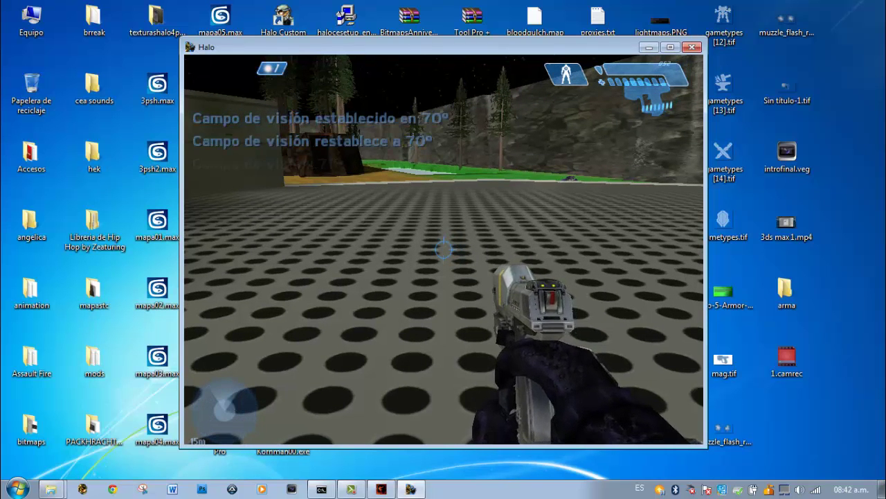
Switch to the other carried weapon on the perforated platform, test firing and reloading it, and return to the pistol.
key("Tab")
left_click(443, 249)
key("r")
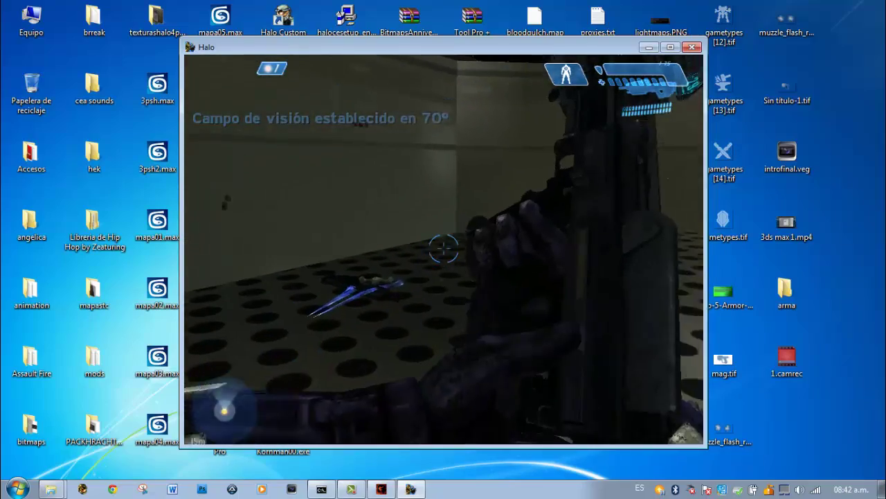
key("Tab")
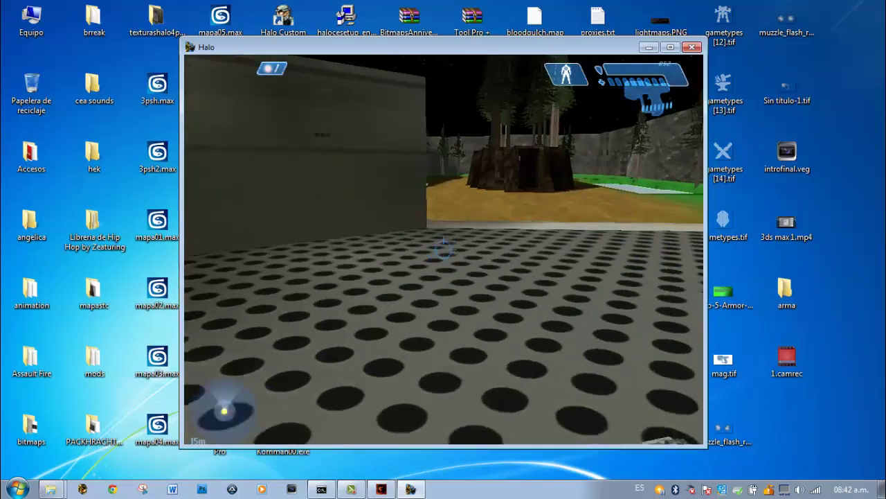
Move off the perforated platform, test firing and reloading the pistol near the grass, and close the game.
key("w")
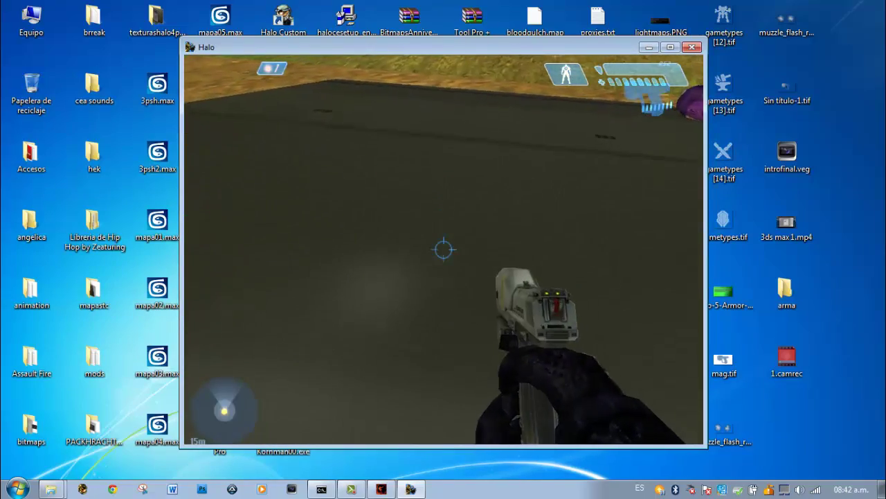
key("f")
left_click(444, 250)
key("r")
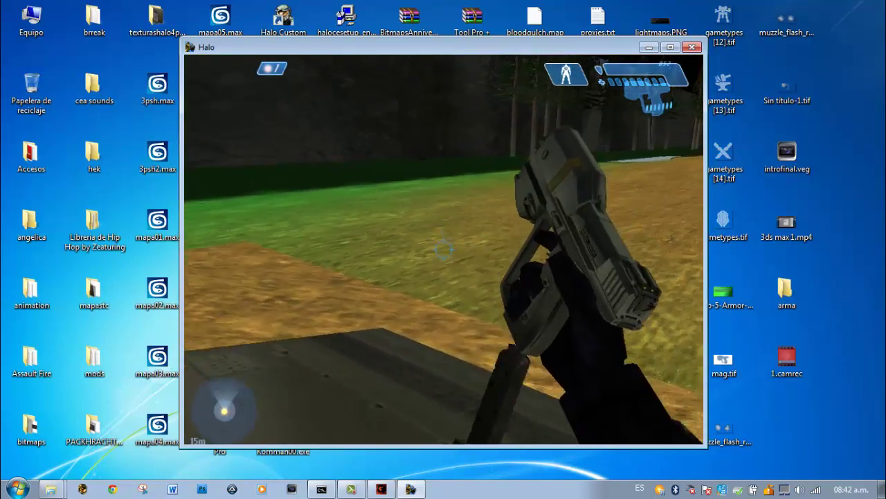
key("alt+F4")
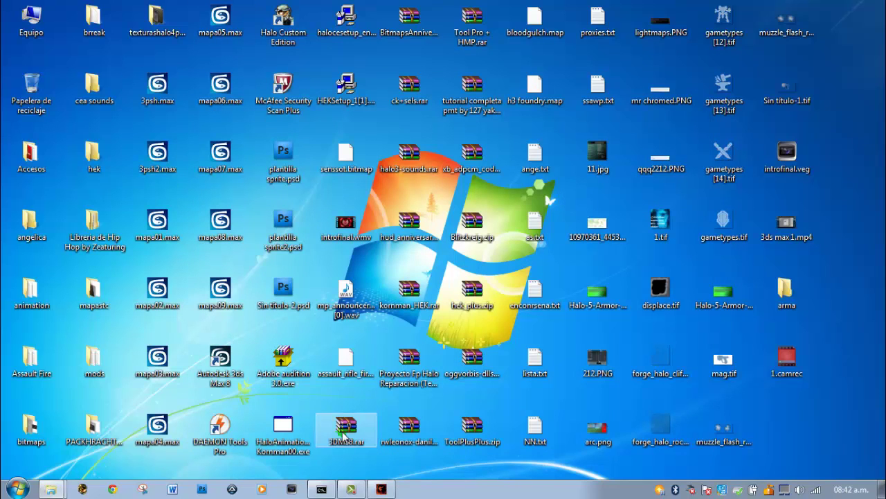